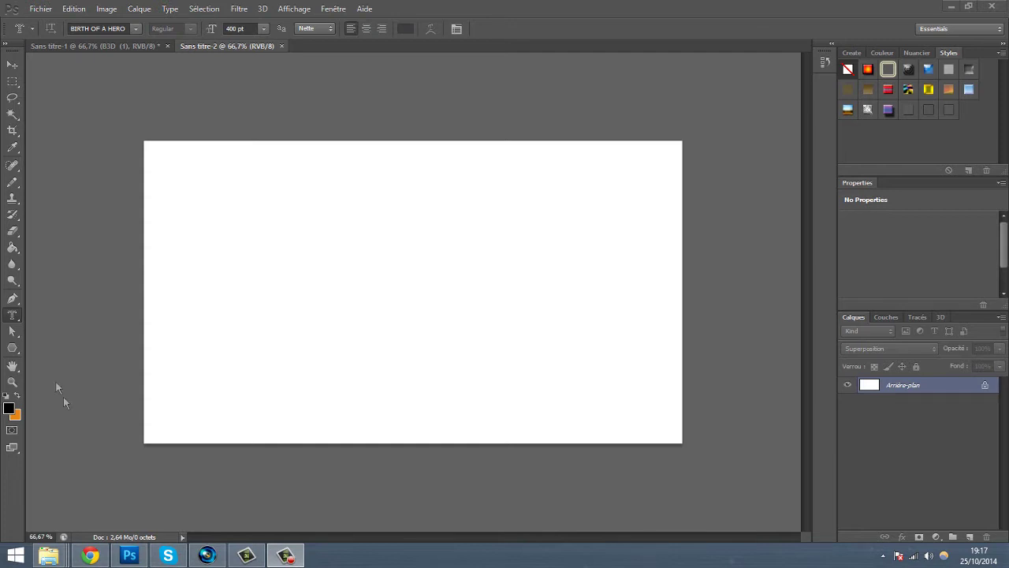
Select the Horizontal Type Tool from the Type tool flyout
{"action": "left_click", "coordinate": [21, 318]}
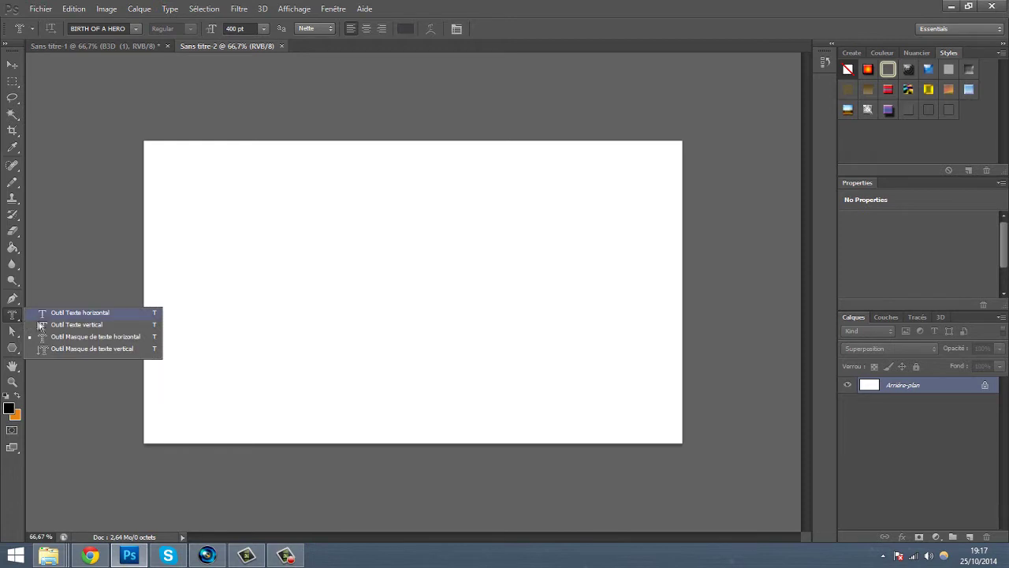
{"action": "left_click", "coordinate": [43, 314]}
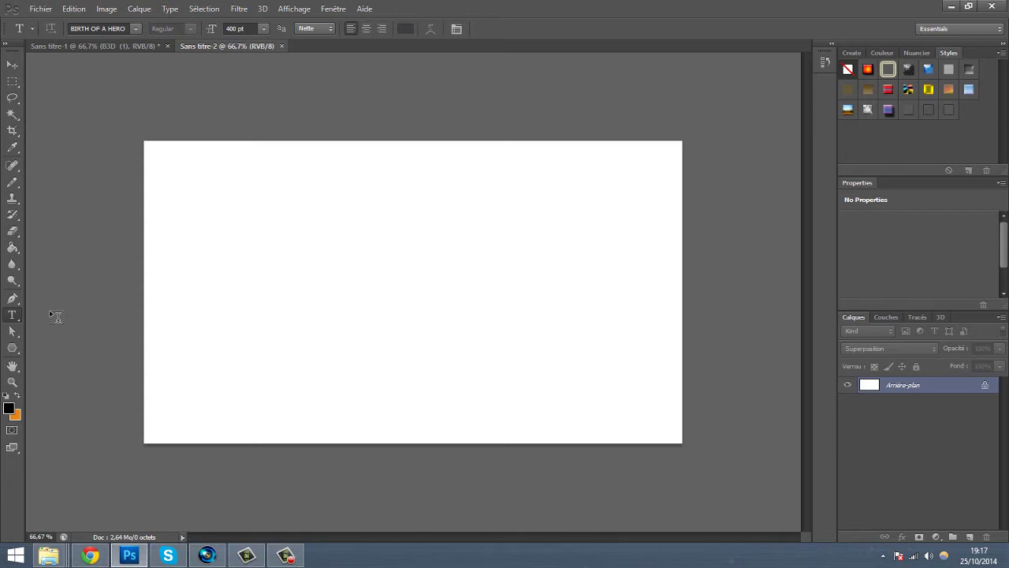
{"action": "right_click", "coordinate": [25, 323]}
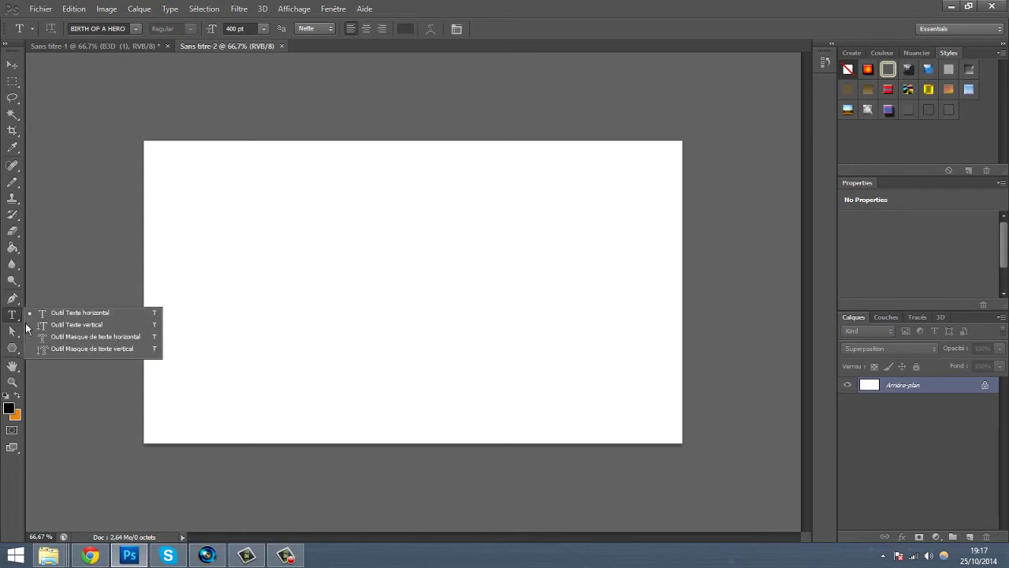
{"action": "key", "text": "Escape"}
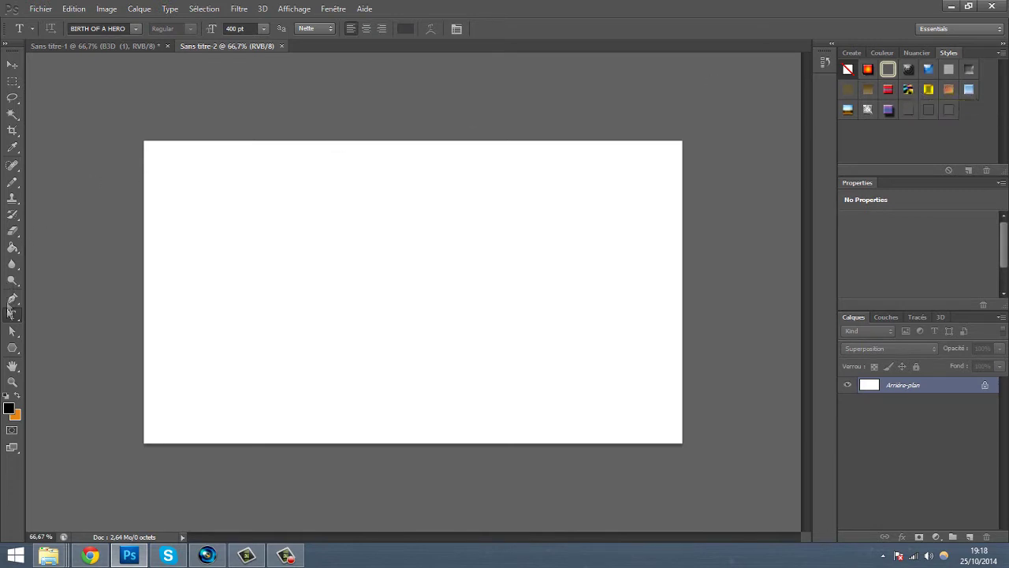
{"action": "right_click", "coordinate": [19, 318]}
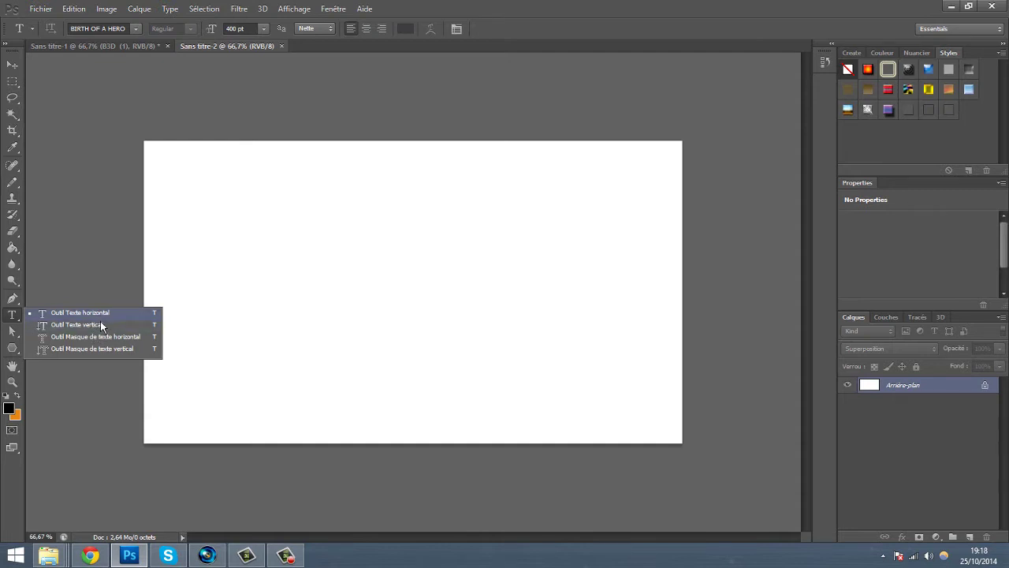
{"action": "left_click", "coordinate": [102, 323]}
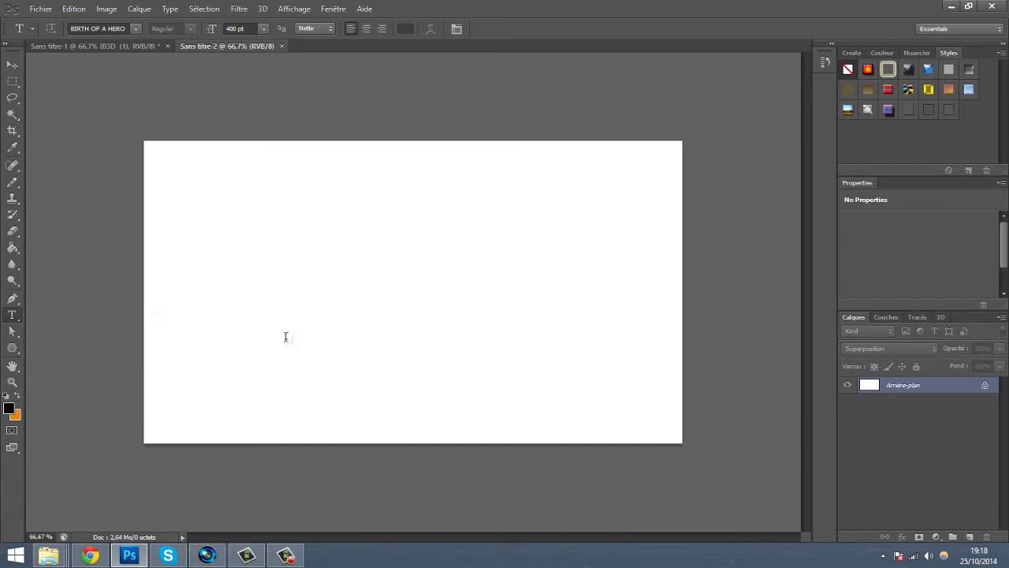
Type TSG as horizontal text, then add a vertical test text 'TS'
{"action": "left_click", "coordinate": [284, 335]}
{"action": "type", "text": "TSG"}
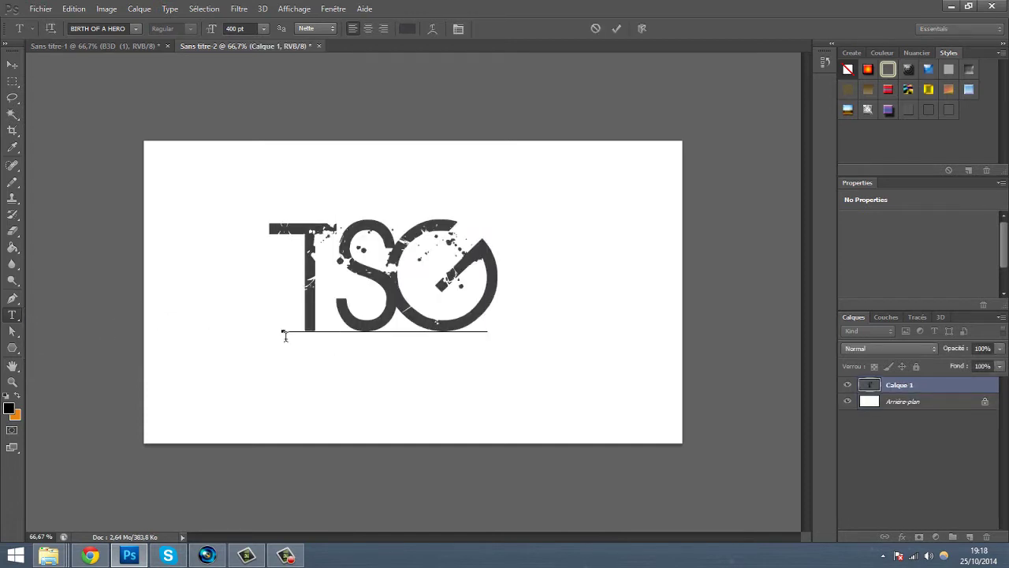
{"action": "right_click", "coordinate": [13, 314]}
{"action": "left_click", "coordinate": [37, 336]}
{"action": "left_click", "coordinate": [183, 233]}
{"action": "type", "text": "T"}
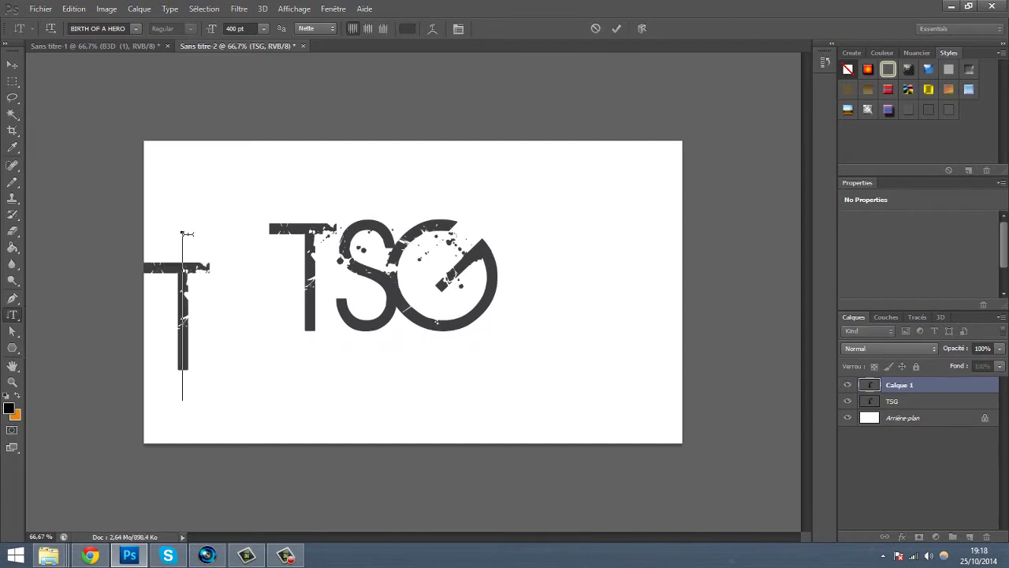
{"action": "type", "text": "S"}
Delete the vertical test text and return to the Horizontal Type Tool
{"action": "left_click_drag", "start_coordinate": [415, 414], "coordinate": [464, 308]}
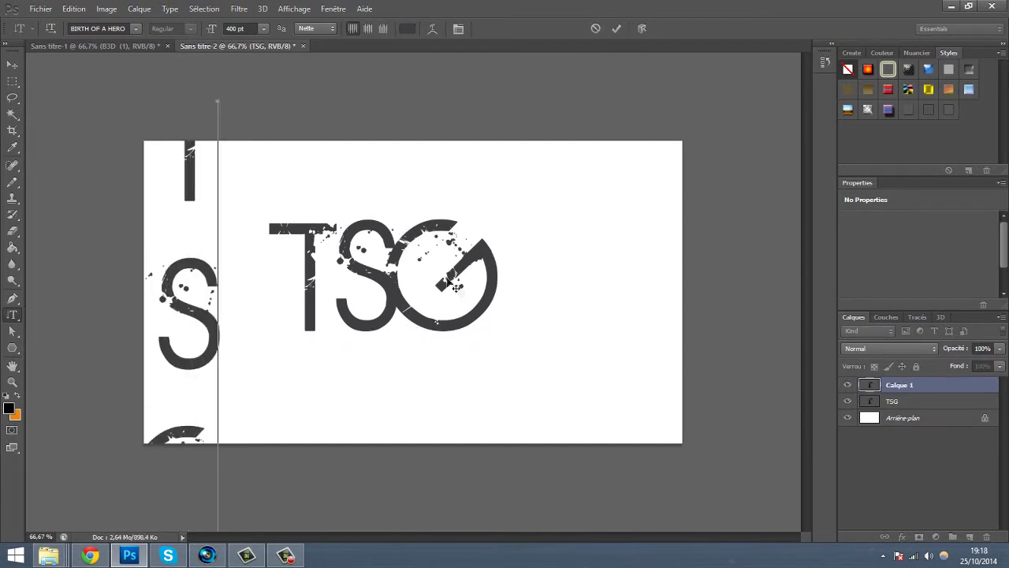
{"action": "key", "text": "ctrl+a"}
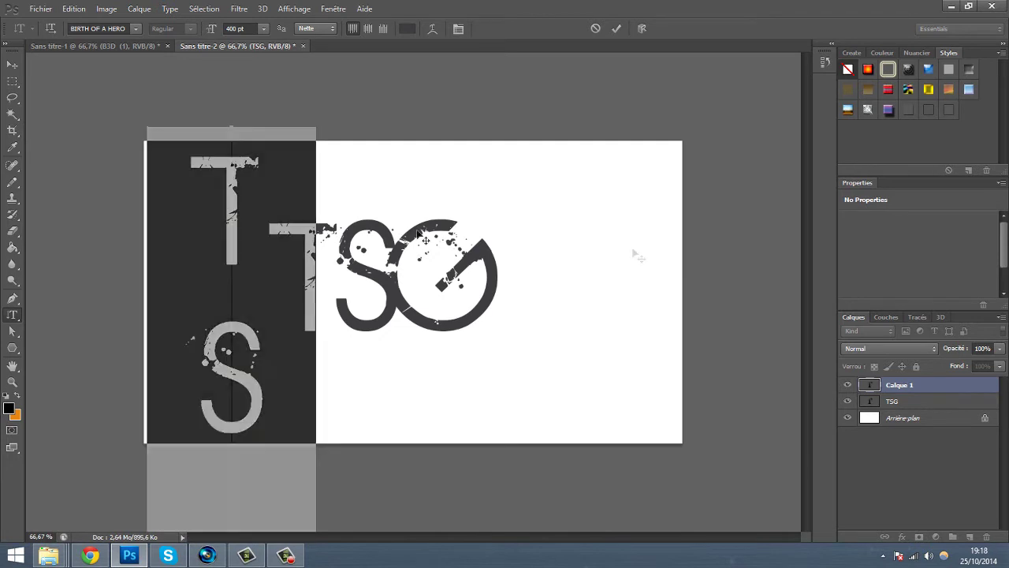
{"action": "key", "text": "BackSpace"}
{"action": "left_click", "coordinate": [941, 401]}
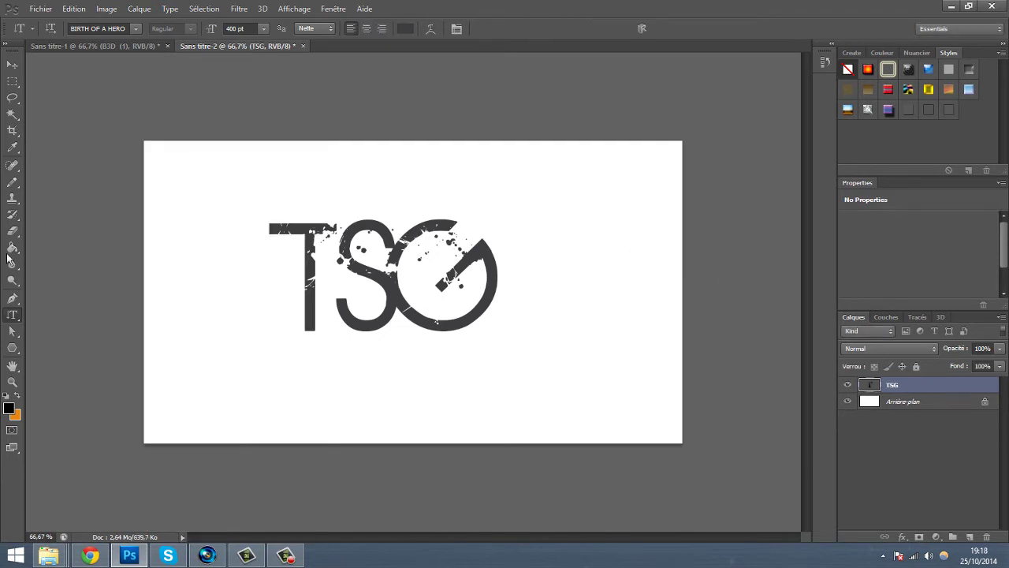
{"action": "right_click", "coordinate": [12, 315]}
{"action": "left_click", "coordinate": [74, 320]}
{"action": "left_click", "coordinate": [140, 31]}
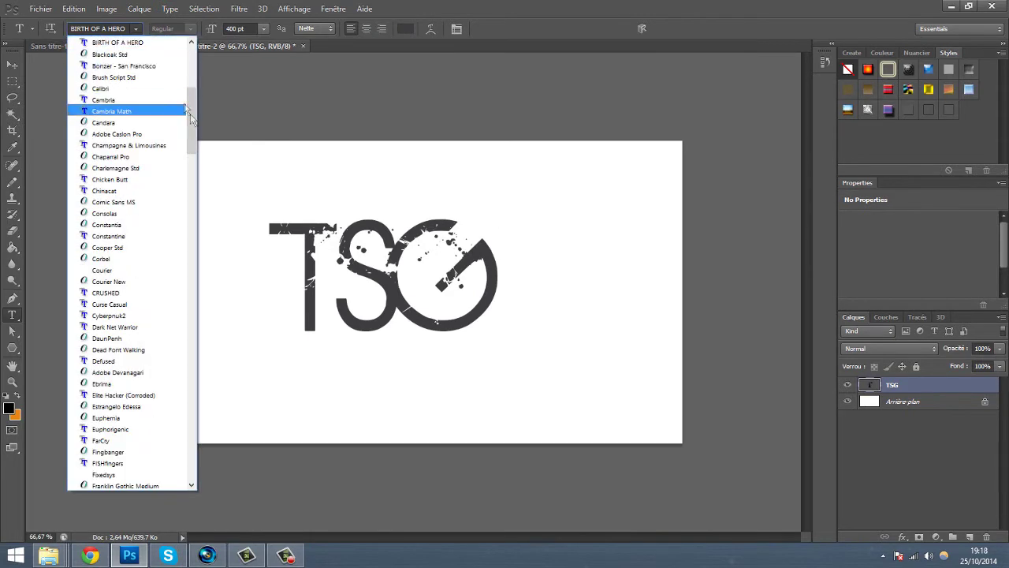
{"action": "left_click_drag", "start_coordinate": [200, 114], "coordinate": [198, 85]}
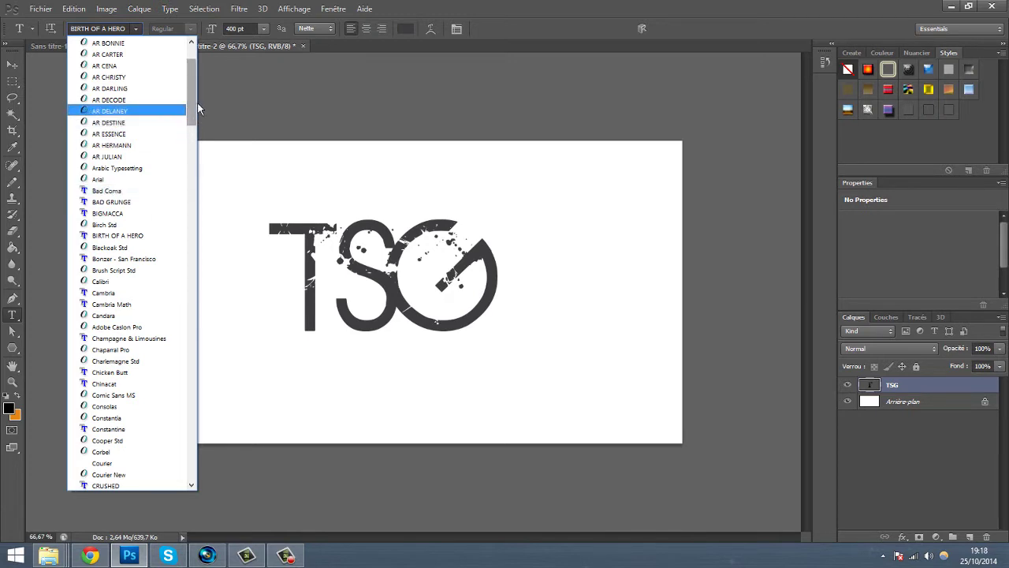
{"action": "left_click", "coordinate": [235, 90]}
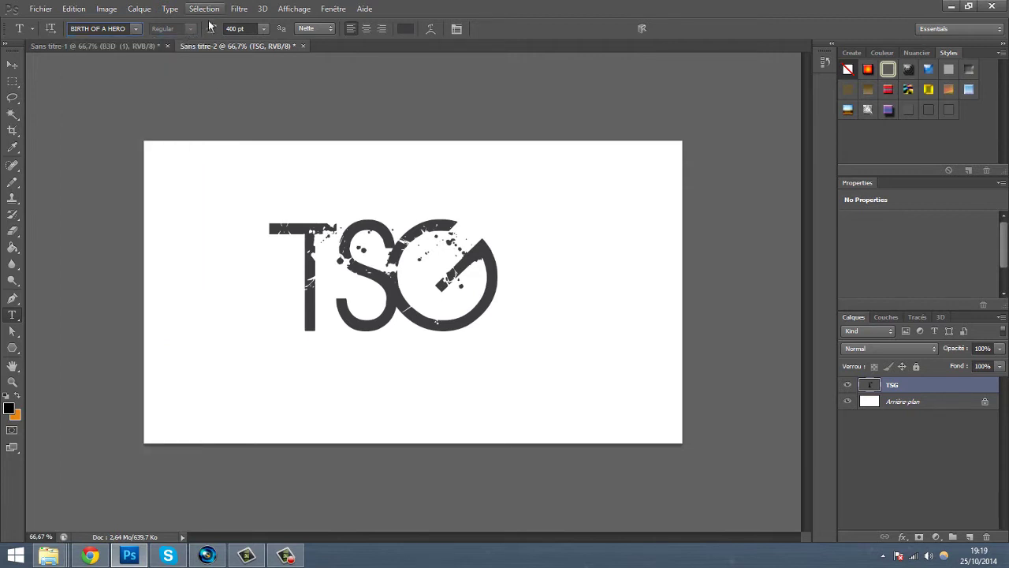
{"action": "key", "text": "Return"}
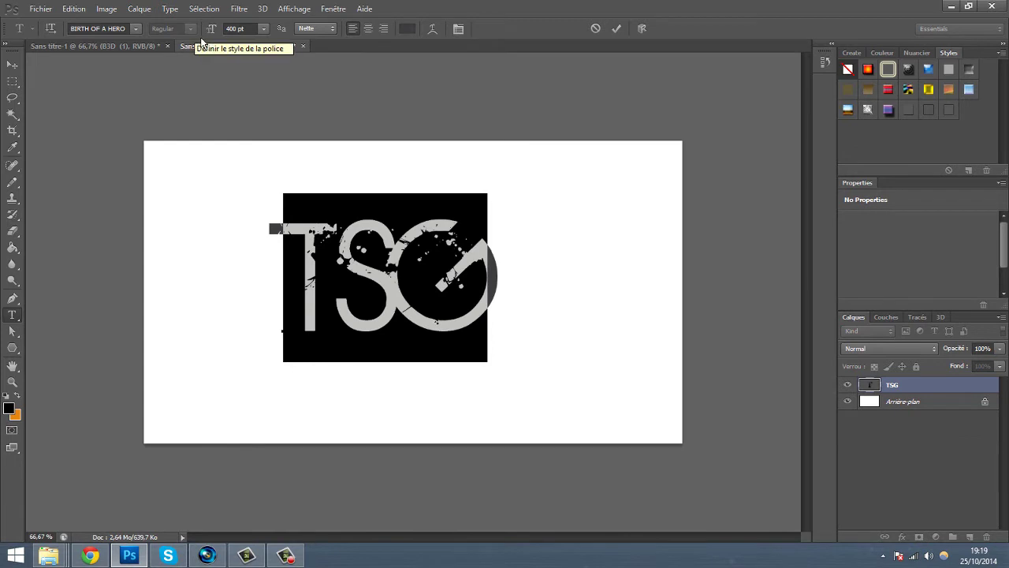
{"action": "key", "text": "ctrl+h"}
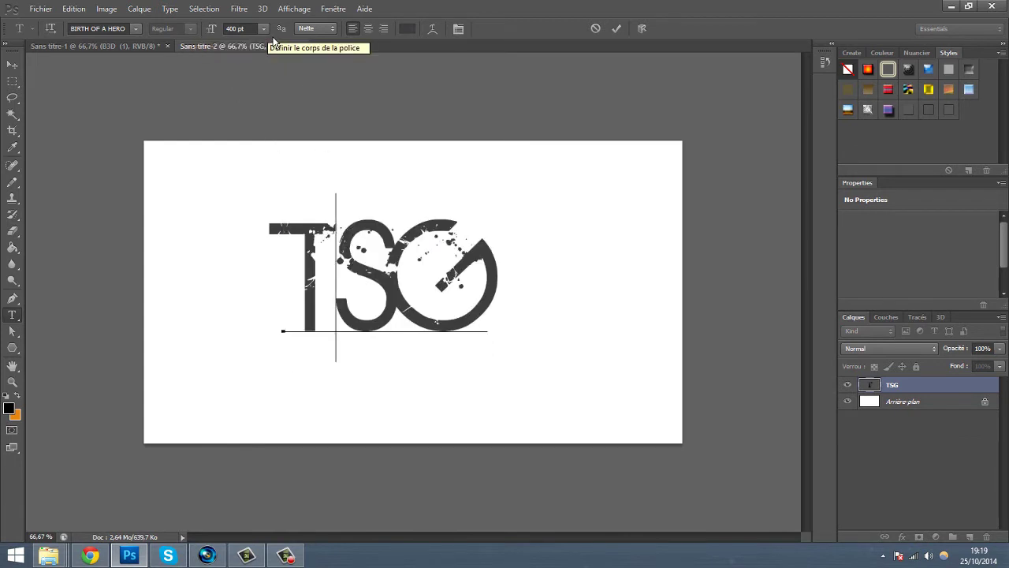
{"action": "left_click", "coordinate": [263, 28]}
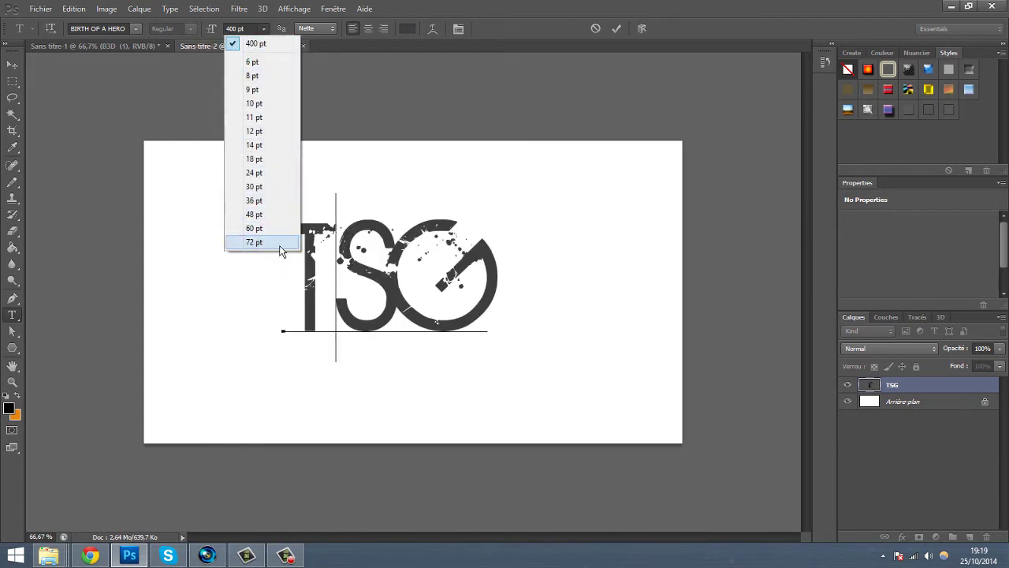
{"action": "left_click", "coordinate": [234, 30]}
{"action": "double_click", "coordinate": [236, 33]}
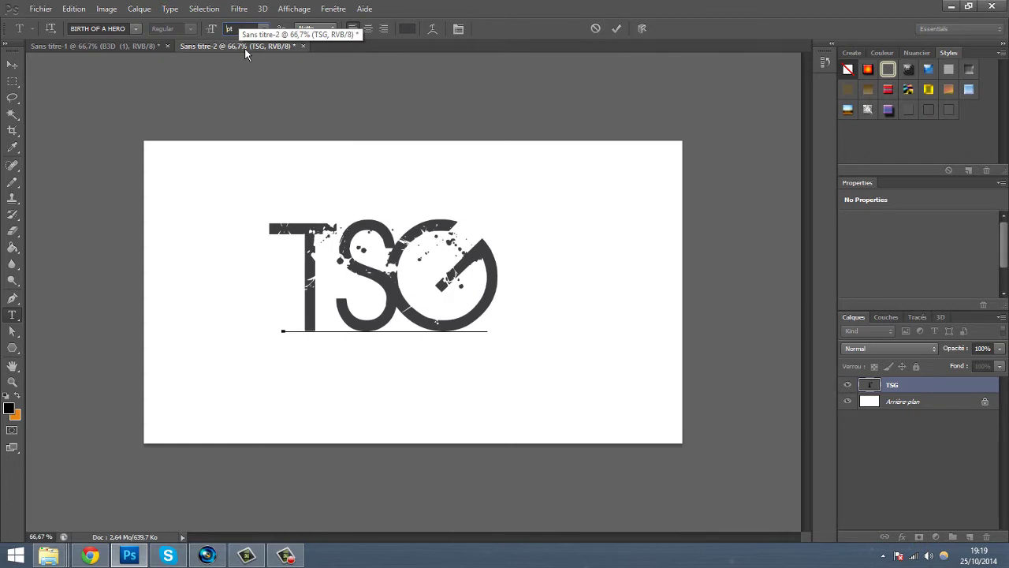
{"action": "type", "text": "150"}
{"action": "key", "text": "Escape"}
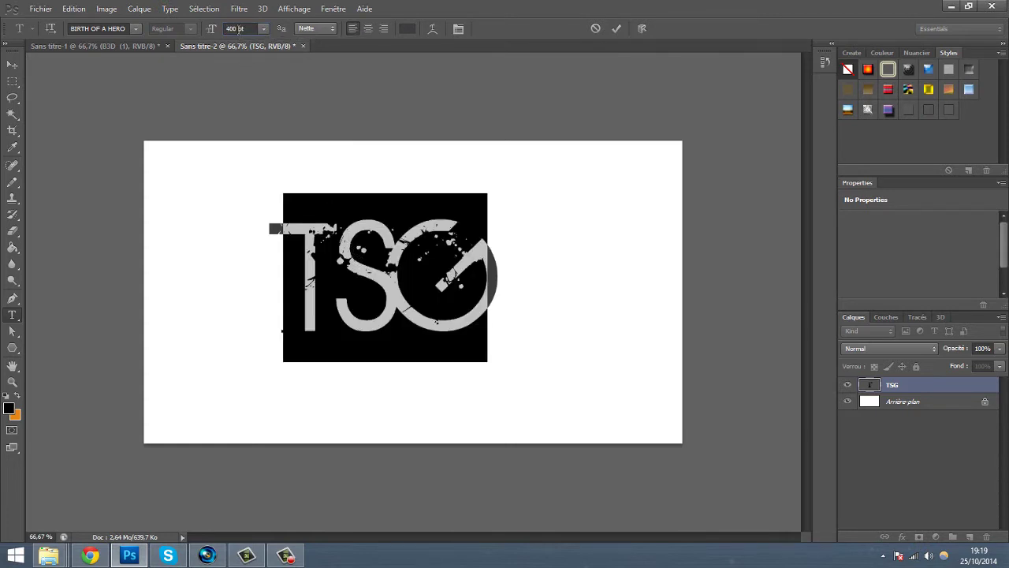
{"action": "type", "text": "150"}
{"action": "key", "text": "Return"}
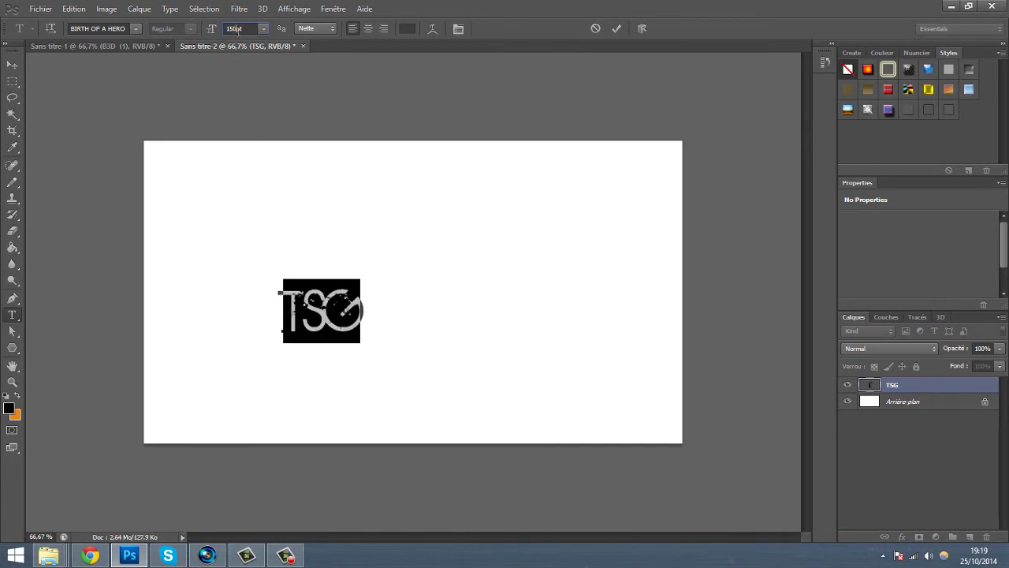
{"action": "key", "text": "ctrl+z"}
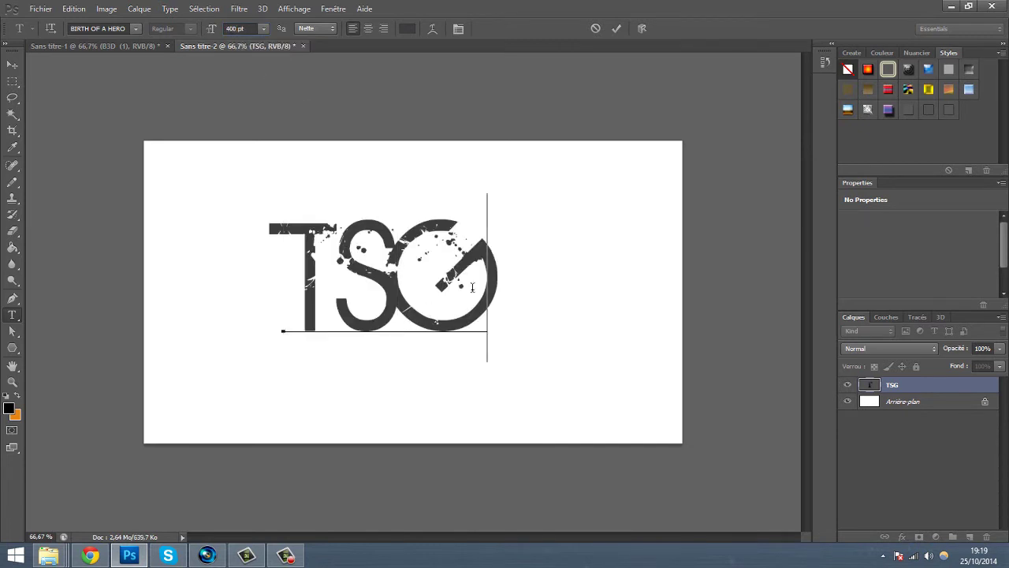
{"action": "left_click", "coordinate": [337, 33]}
Try the Précise and Sans anti-aliasing methods, leaving it on Nette
{"action": "left_click", "coordinate": [331, 62]}
{"action": "left_click", "coordinate": [335, 31]}
{"action": "left_click", "coordinate": [332, 60]}
{"action": "left_click", "coordinate": [331, 30]}
{"action": "left_click", "coordinate": [332, 41]}
{"action": "left_click", "coordinate": [327, 51]}
{"action": "left_click", "coordinate": [329, 35]}
{"action": "left_click", "coordinate": [328, 60]}
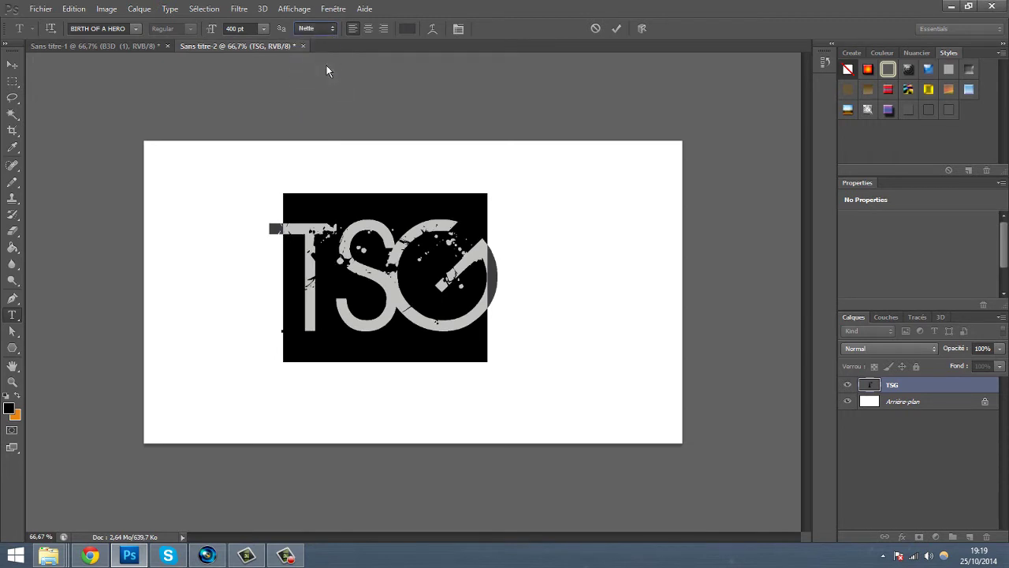
{"action": "left_click", "coordinate": [325, 61]}
Try the right and left alignments, settling on centre-aligned TSG text
{"action": "left_click", "coordinate": [382, 35]}
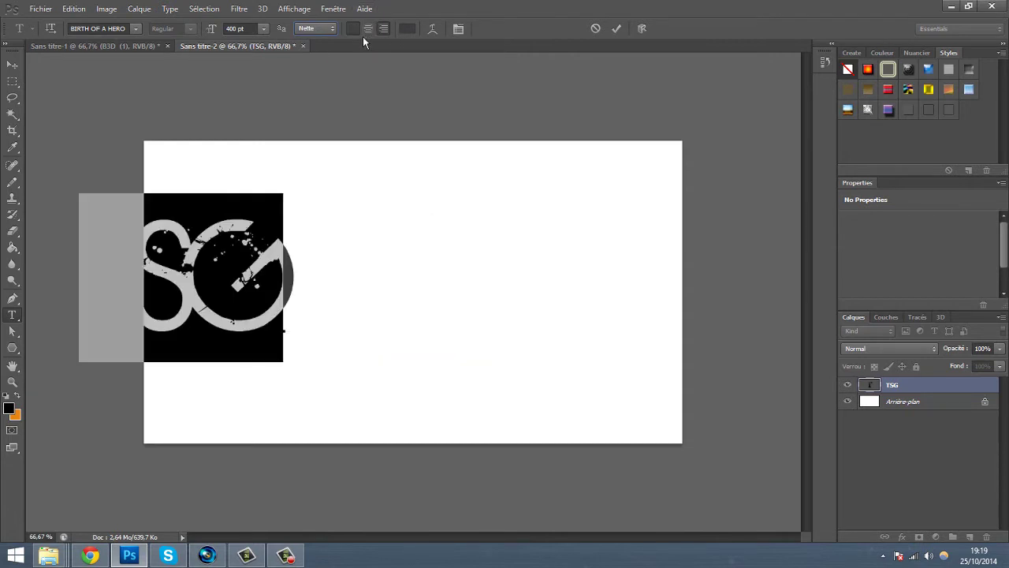
{"action": "left_click", "coordinate": [352, 30]}
{"action": "left_click", "coordinate": [373, 31]}
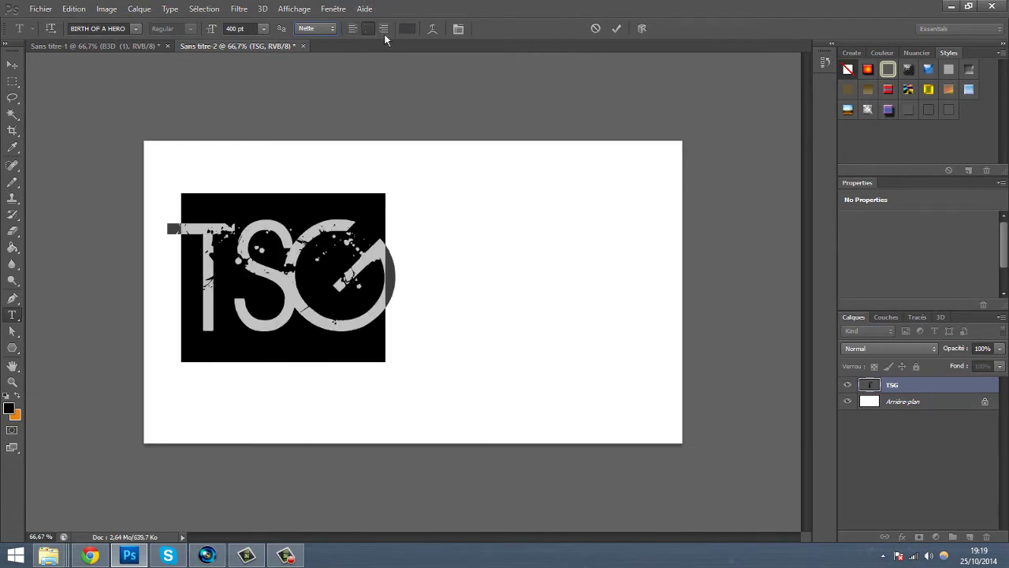
{"action": "left_click", "coordinate": [354, 30]}
{"action": "left_click", "coordinate": [407, 29]}
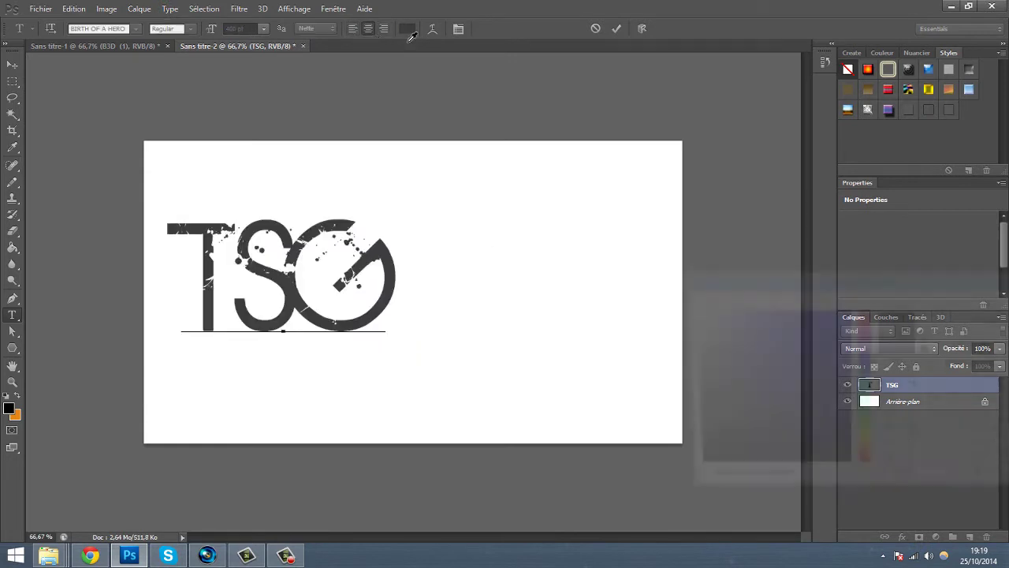
Colour the TSG text blue and drag it right toward the canvas centre
{"action": "left_click", "coordinate": [836, 389]}
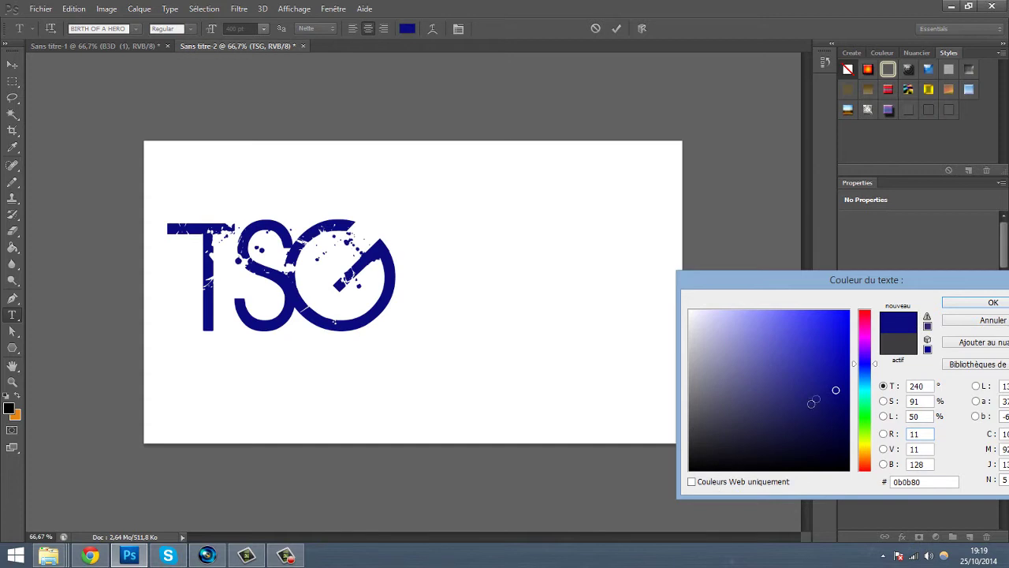
{"action": "left_click", "coordinate": [865, 406]}
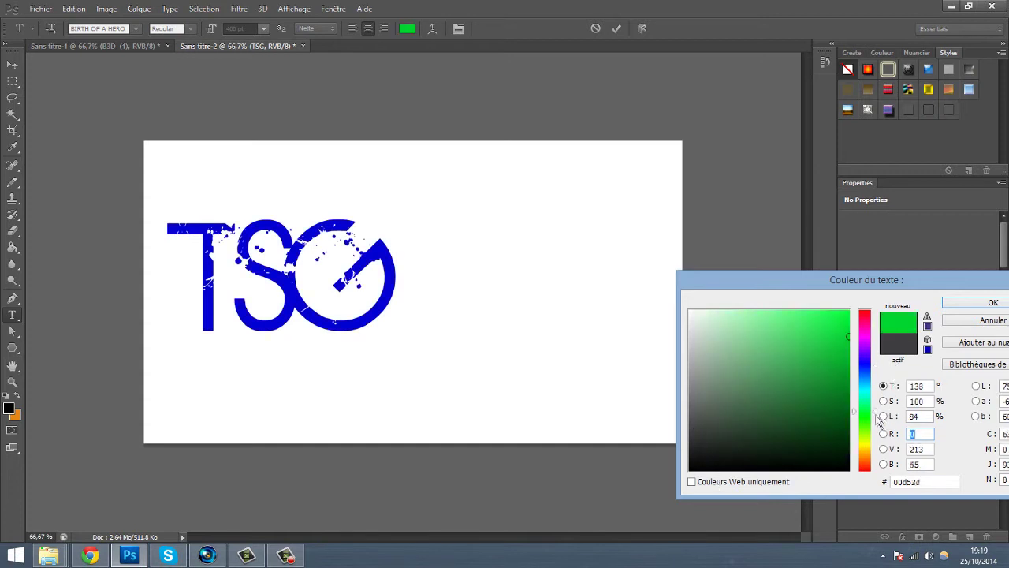
{"action": "left_click", "coordinate": [871, 368]}
{"action": "left_click", "coordinate": [992, 303]}
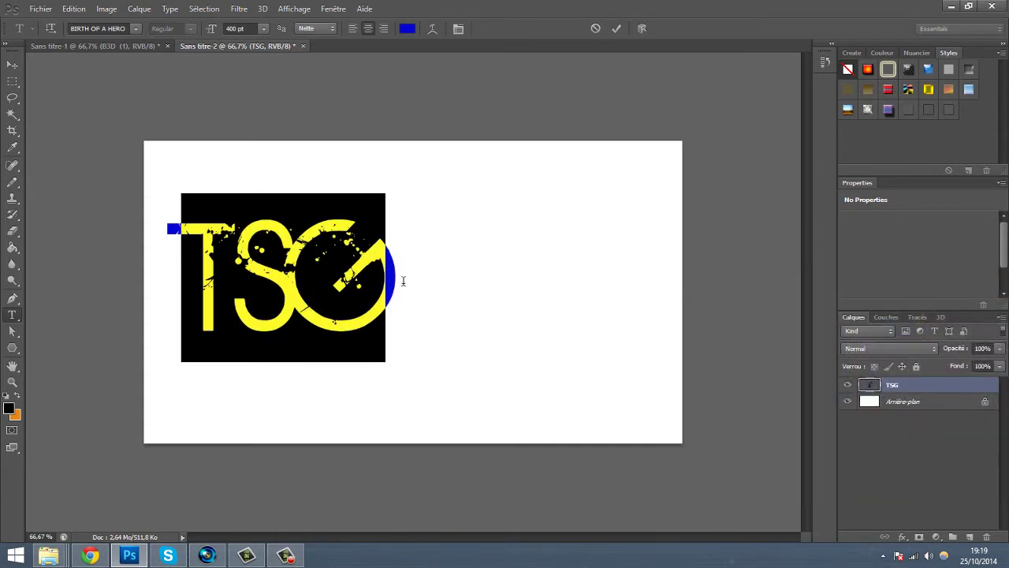
{"action": "left_click", "coordinate": [401, 281]}
{"action": "mouse_move", "coordinate": [351, 402]}
{"action": "left_mouse_down"}
{"action": "mouse_move", "coordinate": [489, 403]}
{"action": "mouse_move", "coordinate": [473, 407]}
{"action": "left_mouse_up"}
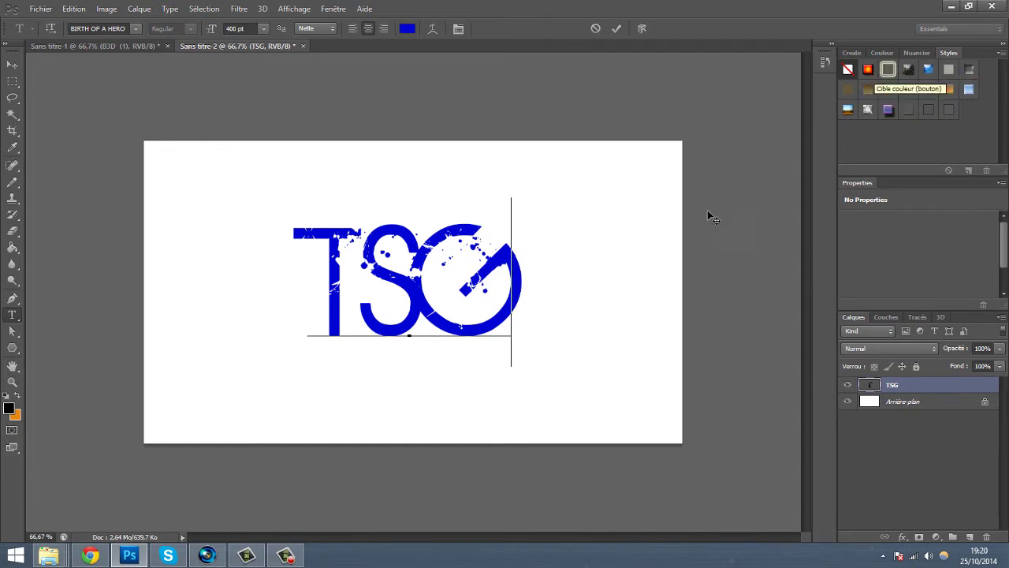
Commit the TSG text and try several Styles presets, ending on a gradient-and-pattern style
{"action": "left_click", "coordinate": [920, 396]}
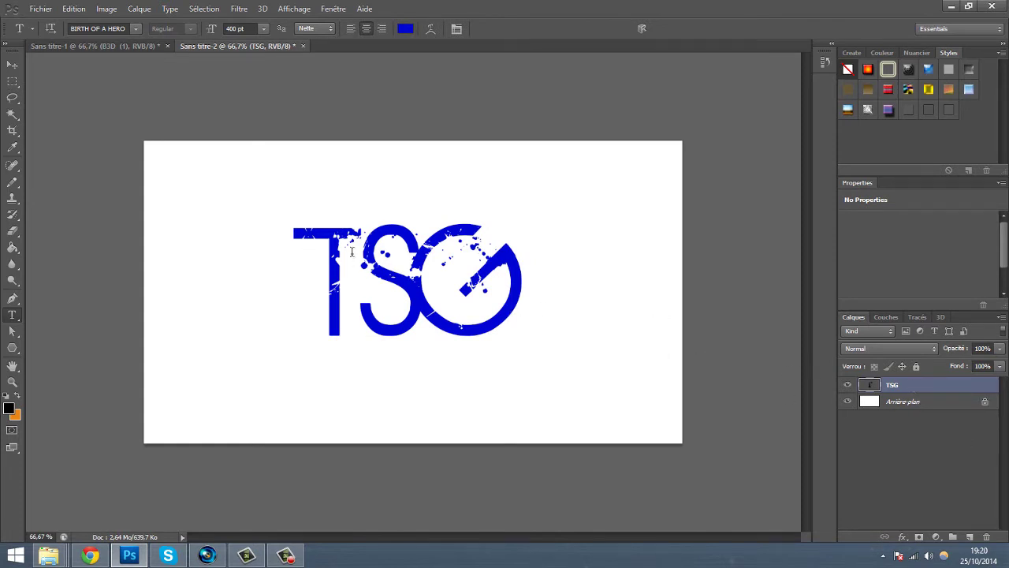
{"action": "left_click", "coordinate": [891, 110]}
{"action": "left_click", "coordinate": [907, 90]}
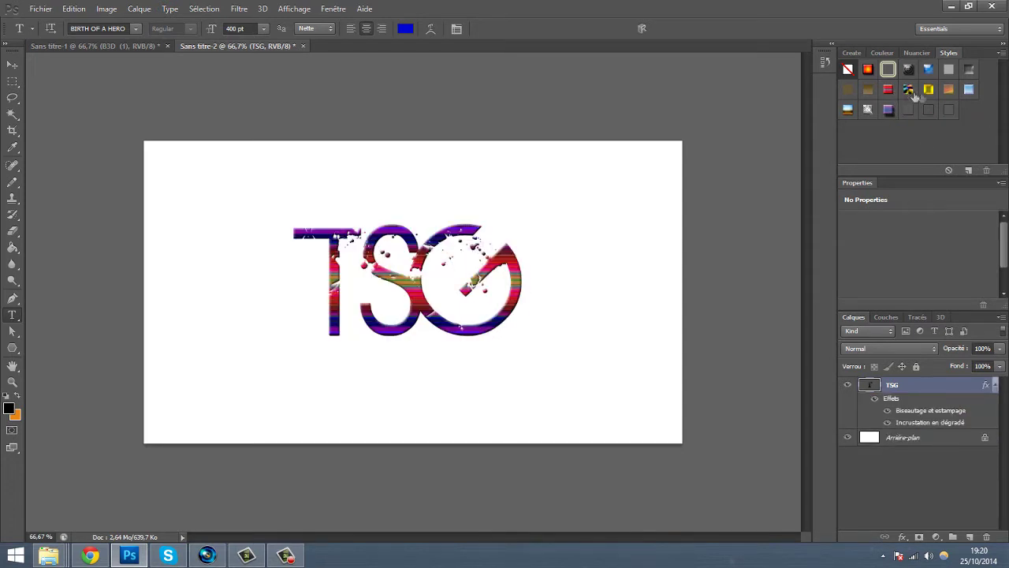
{"action": "left_click", "coordinate": [969, 92]}
{"action": "left_click", "coordinate": [947, 93]}
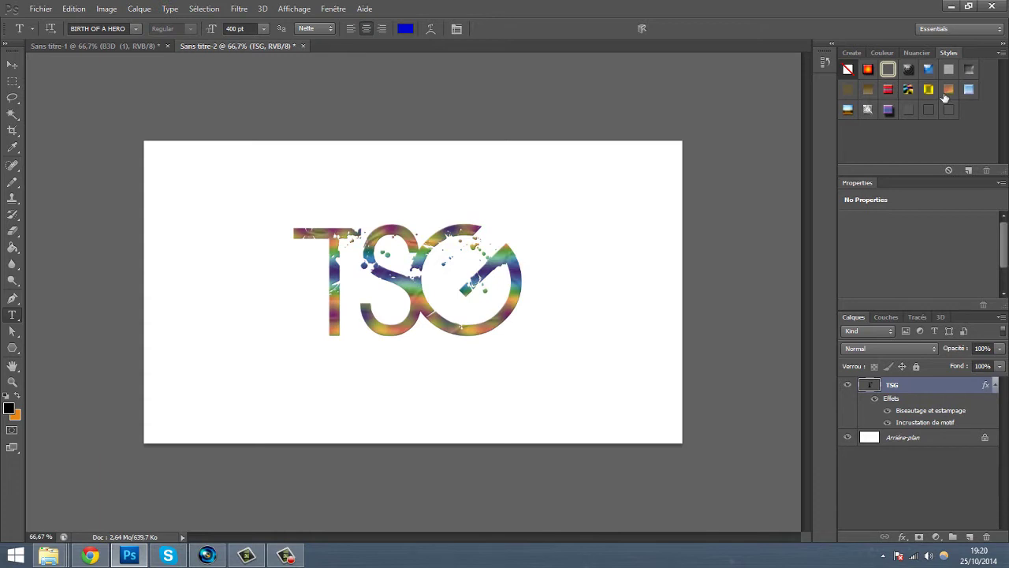
{"action": "left_click", "coordinate": [930, 95]}
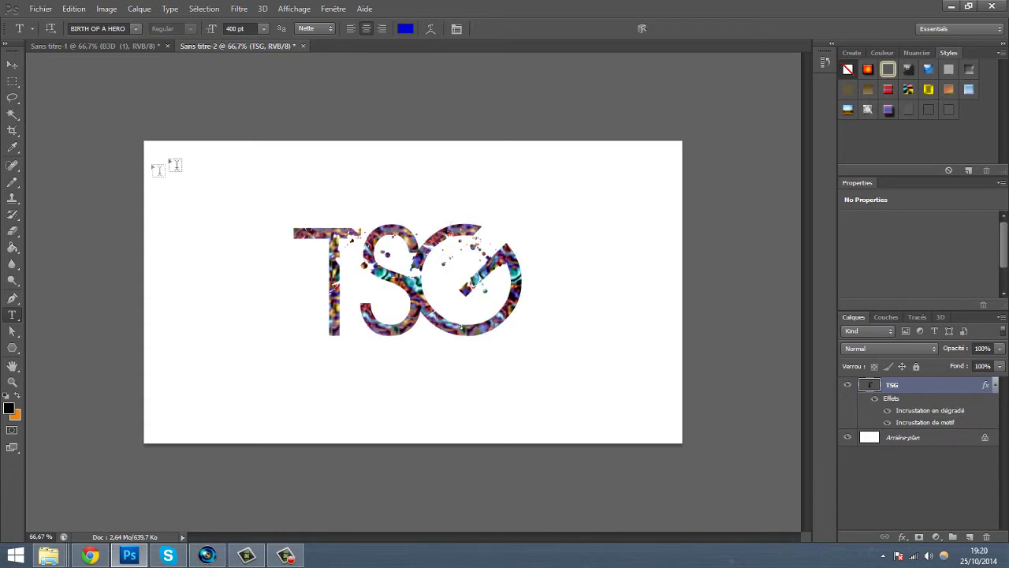
{"action": "double_click", "coordinate": [903, 439]}
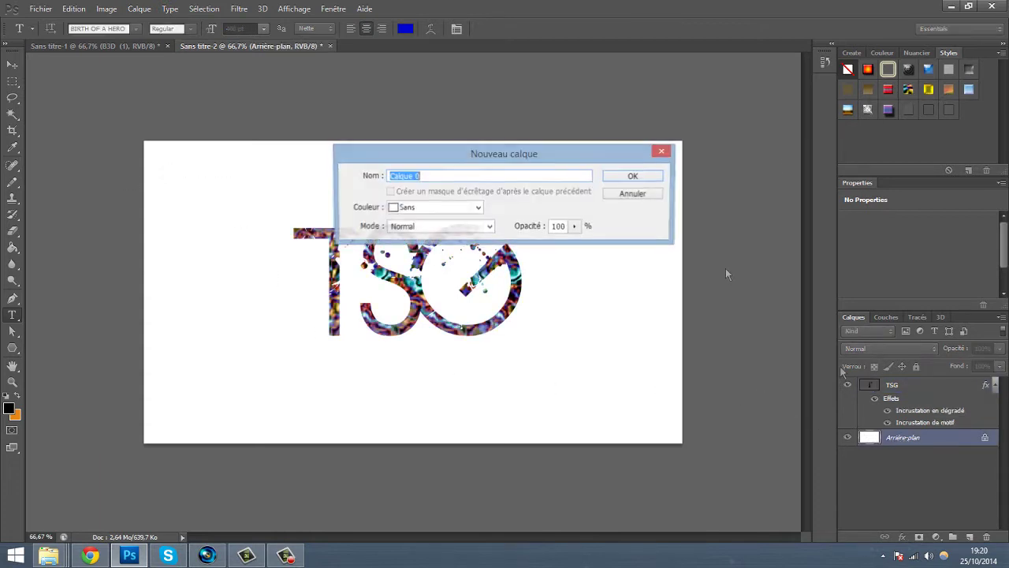
Convert the background to layer Calque 0, try presets on it, then clear them
{"action": "left_click", "coordinate": [640, 177]}
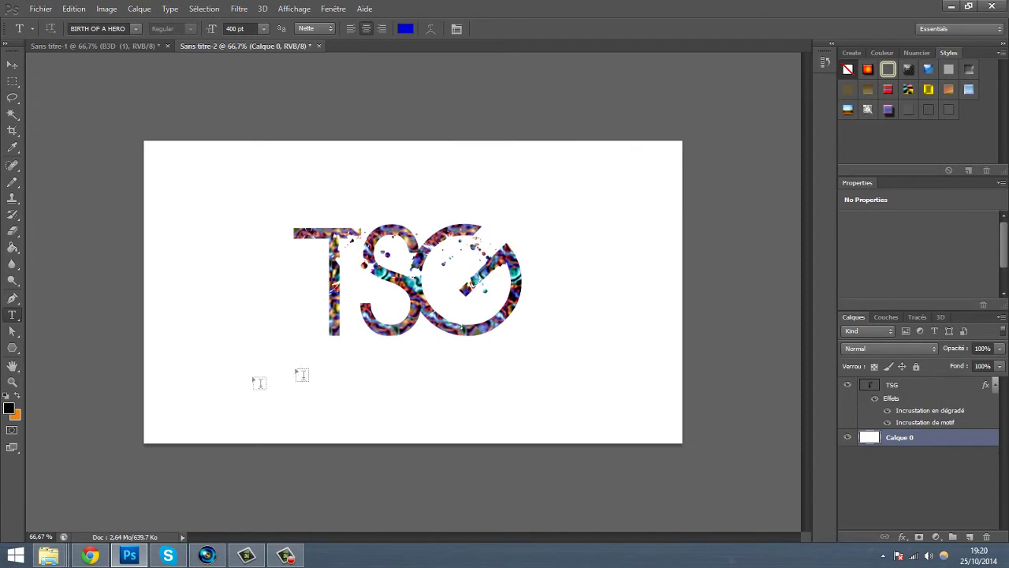
{"action": "left_click_drag", "start_coordinate": [899, 134], "coordinate": [932, 443]}
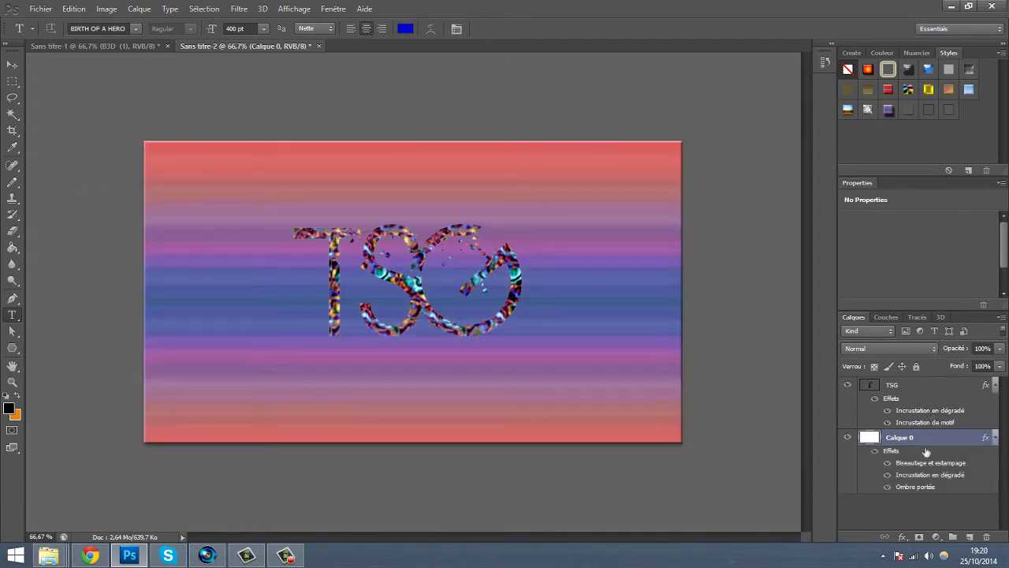
{"action": "left_click", "coordinate": [848, 109]}
{"action": "left_click", "coordinate": [856, 90]}
{"action": "left_click", "coordinate": [850, 71]}
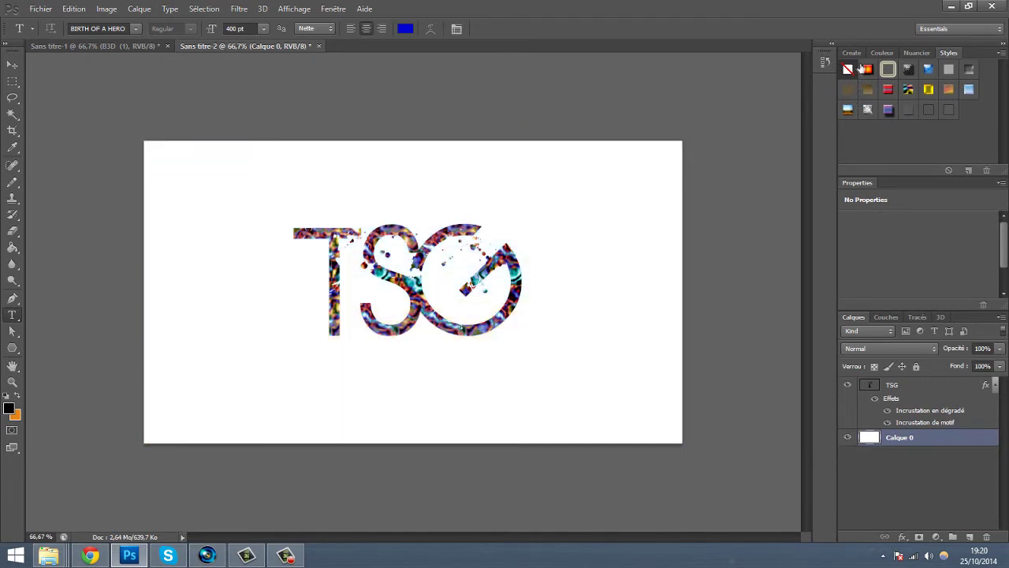
Apply No Style to the TSG layer so it is plain blue
{"action": "left_click", "coordinate": [955, 386]}
{"action": "left_click", "coordinate": [858, 69]}
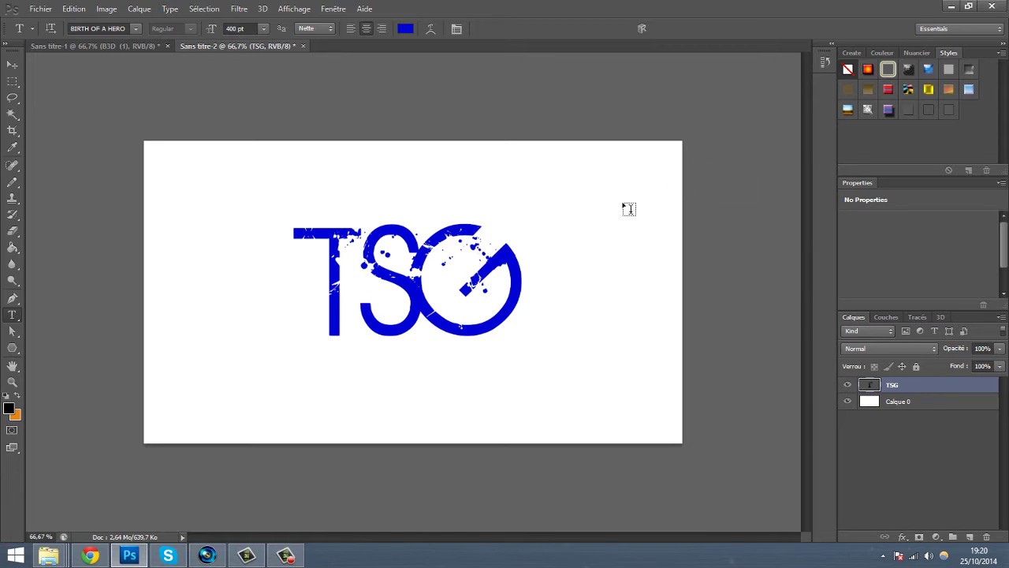
{"action": "double_click", "coordinate": [920, 389]}
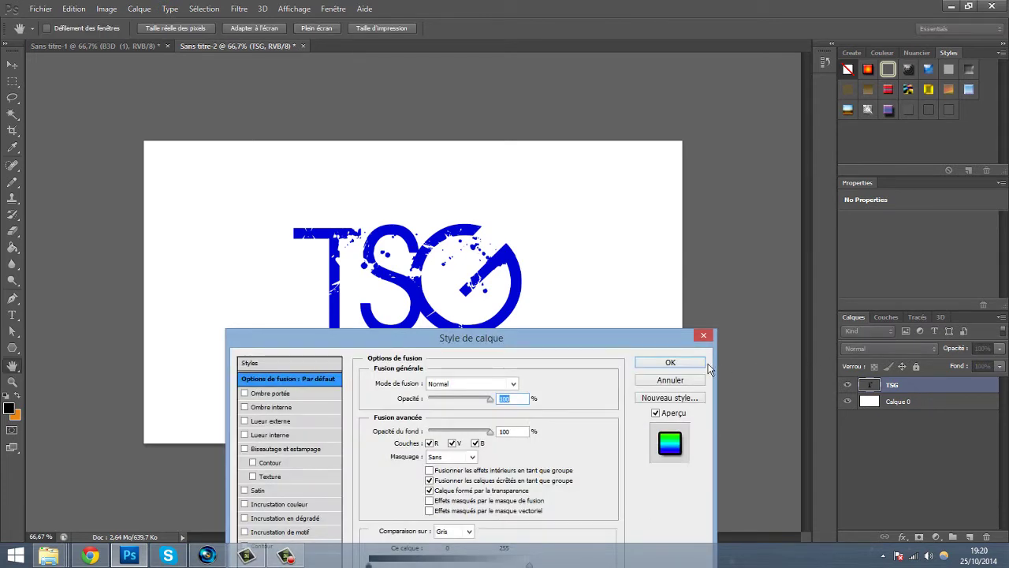
Reopen TSG's Style de calque dialog, move it aside, and enable a red Incrustation couleur
{"action": "left_click", "coordinate": [703, 336]}
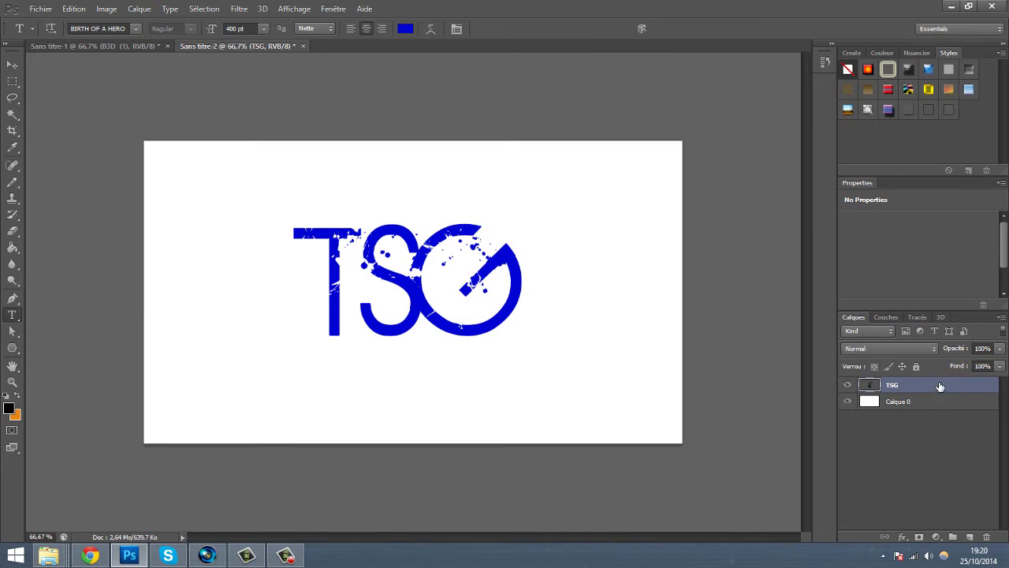
{"action": "double_click", "coordinate": [940, 385]}
{"action": "mouse_move", "coordinate": [510, 336]}
{"action": "left_mouse_down"}
{"action": "mouse_move", "coordinate": [749, 181]}
{"action": "mouse_move", "coordinate": [854, 149]}
{"action": "left_mouse_up"}
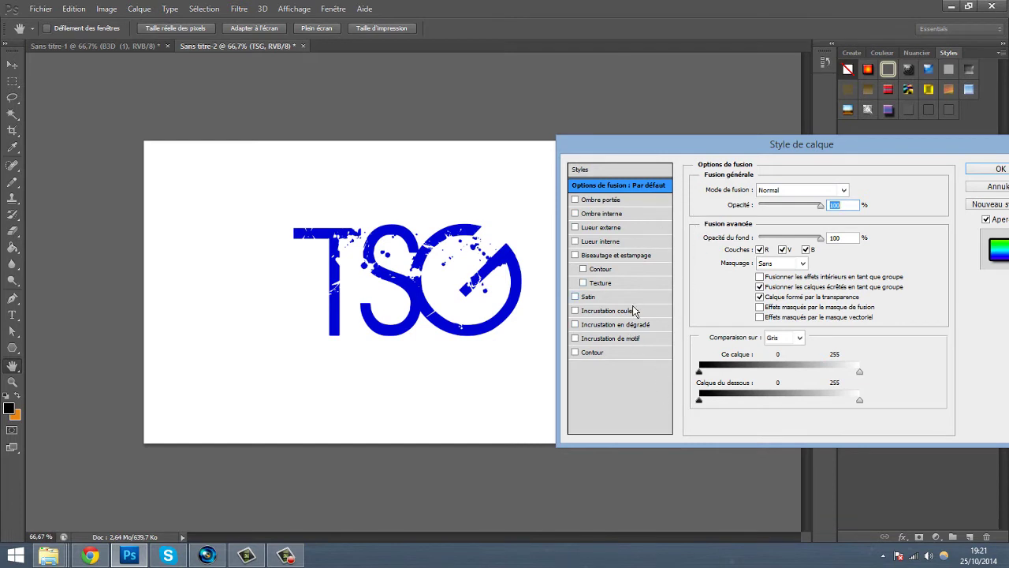
{"action": "left_click", "coordinate": [619, 312]}
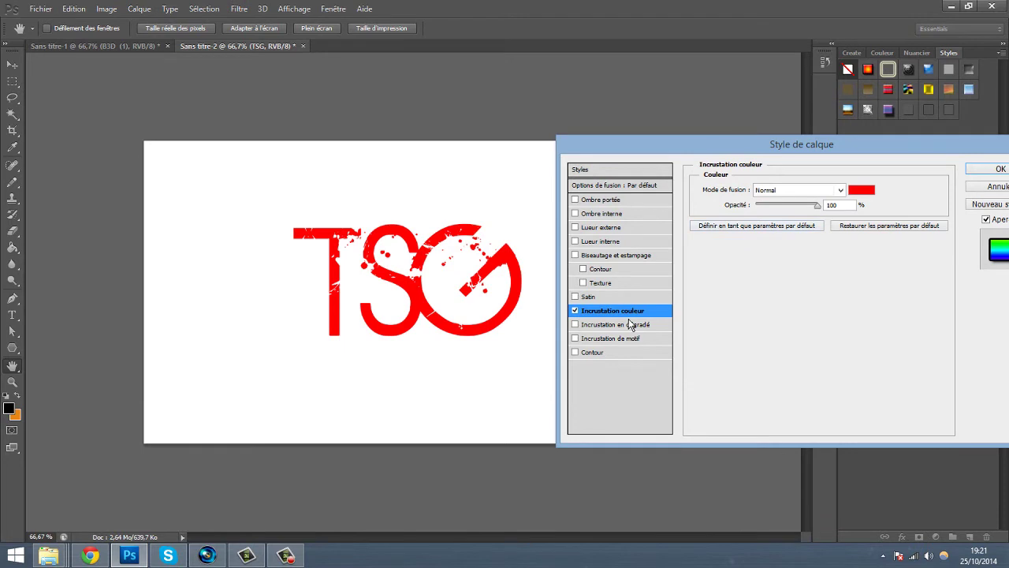
Turn off the red colour overlay, briefly trying a gradient overlay
{"action": "left_click", "coordinate": [577, 311]}
{"action": "left_click", "coordinate": [613, 332]}
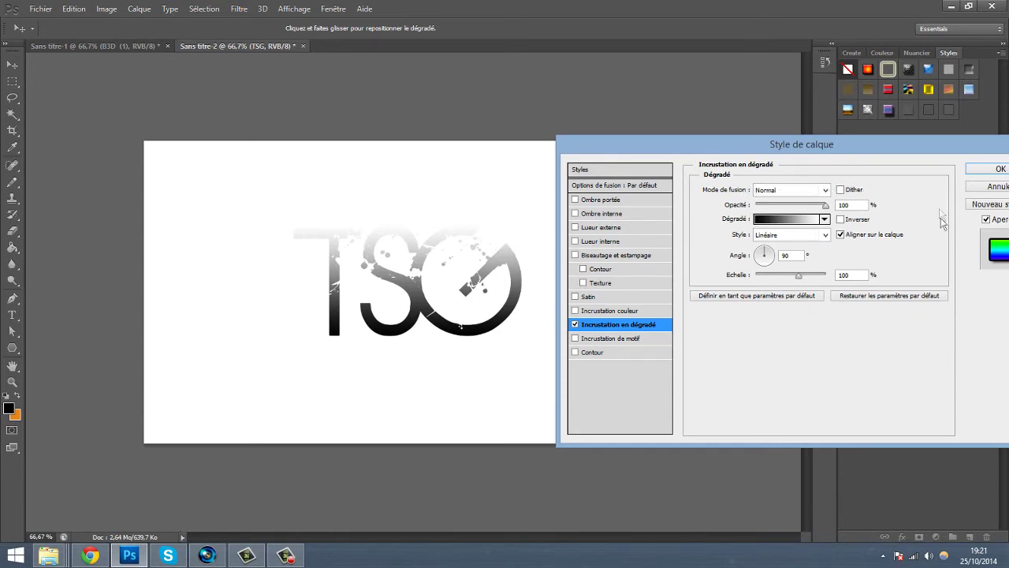
{"action": "left_click", "coordinate": [575, 324]}
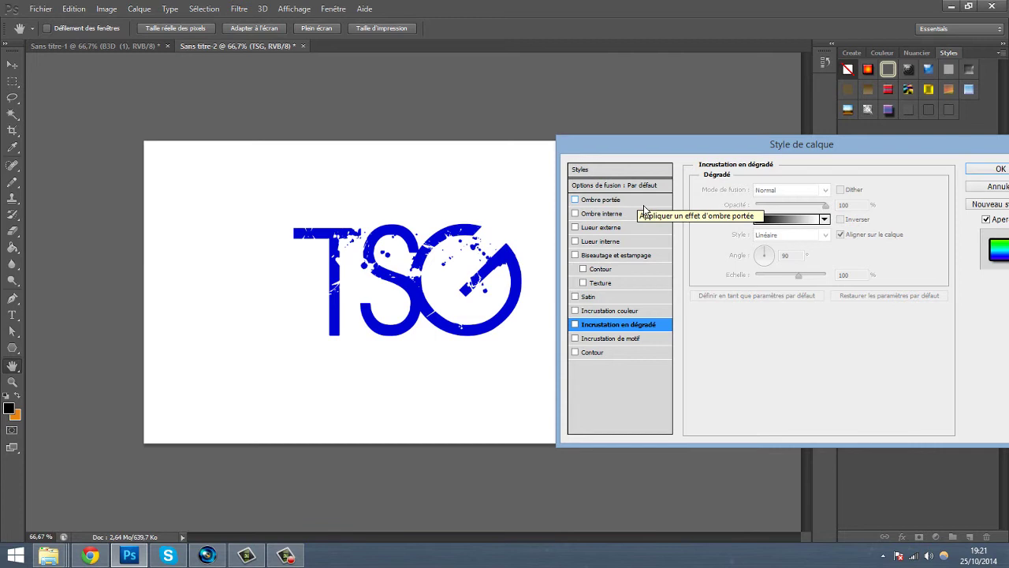
Add a Produit drop shadow at 100% opacity, 5 px distance and 13 px size
{"action": "left_click", "coordinate": [643, 205]}
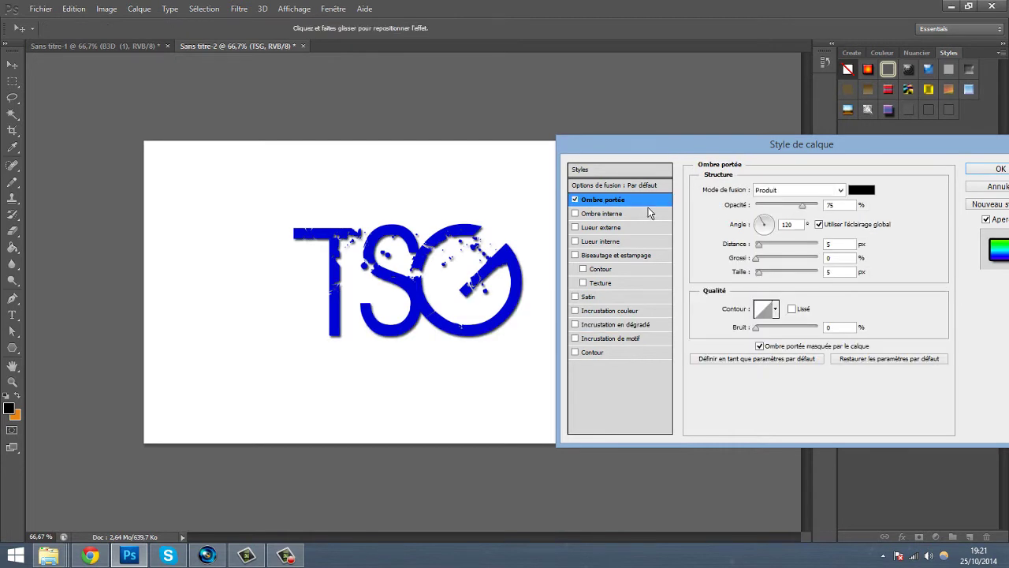
{"action": "left_click_drag", "start_coordinate": [802, 205], "coordinate": [830, 216]}
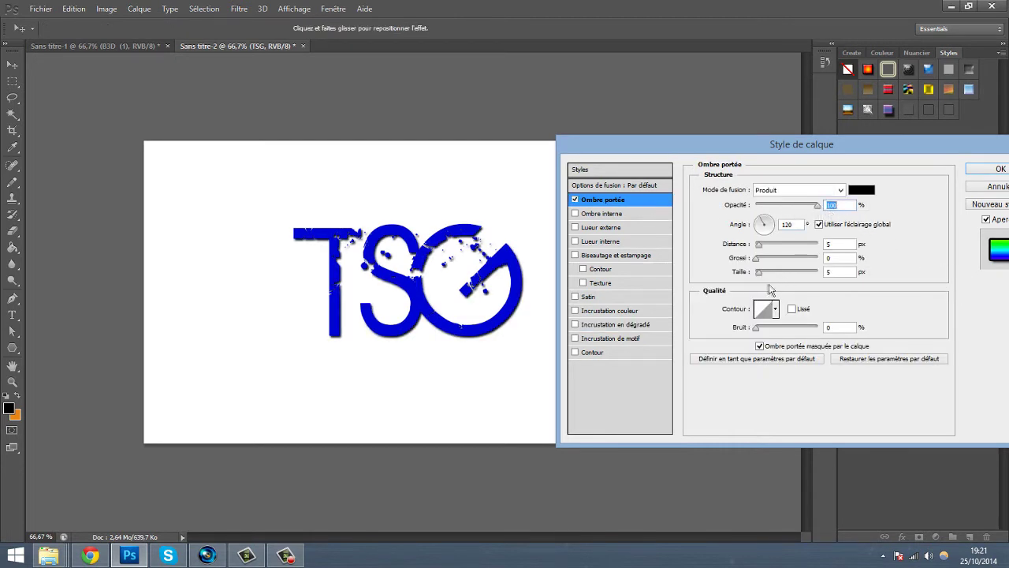
{"action": "left_click_drag", "start_coordinate": [768, 278], "coordinate": [780, 281]}
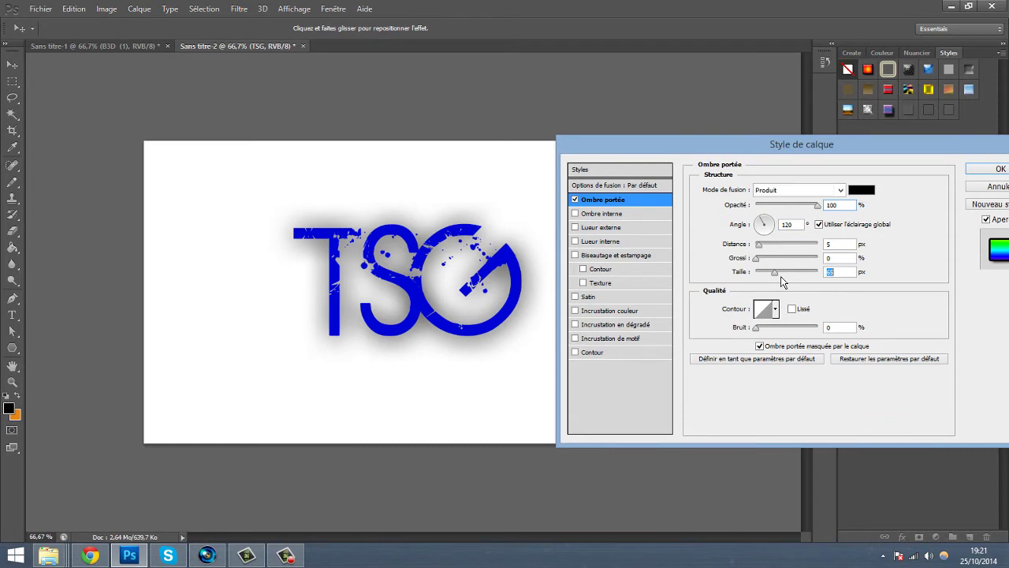
{"action": "left_click_drag", "start_coordinate": [781, 278], "coordinate": [776, 283]}
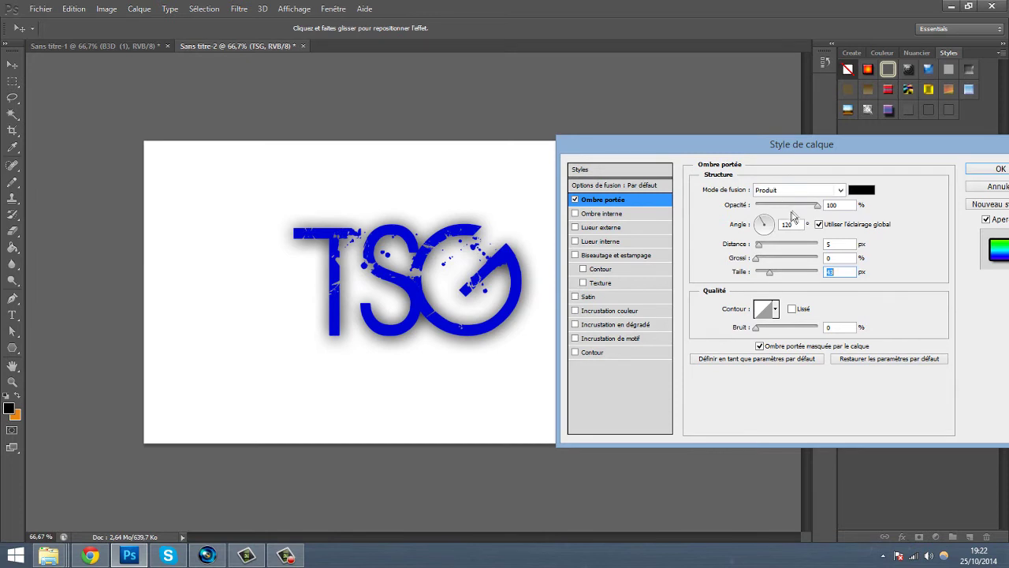
Try bevel, colour and gradient overlays, then turn off the colour overlay and bevel
{"action": "left_click", "coordinate": [623, 257]}
{"action": "key", "text": "Tab"}
{"action": "key", "text": "Tab"}
{"action": "left_click", "coordinate": [627, 312]}
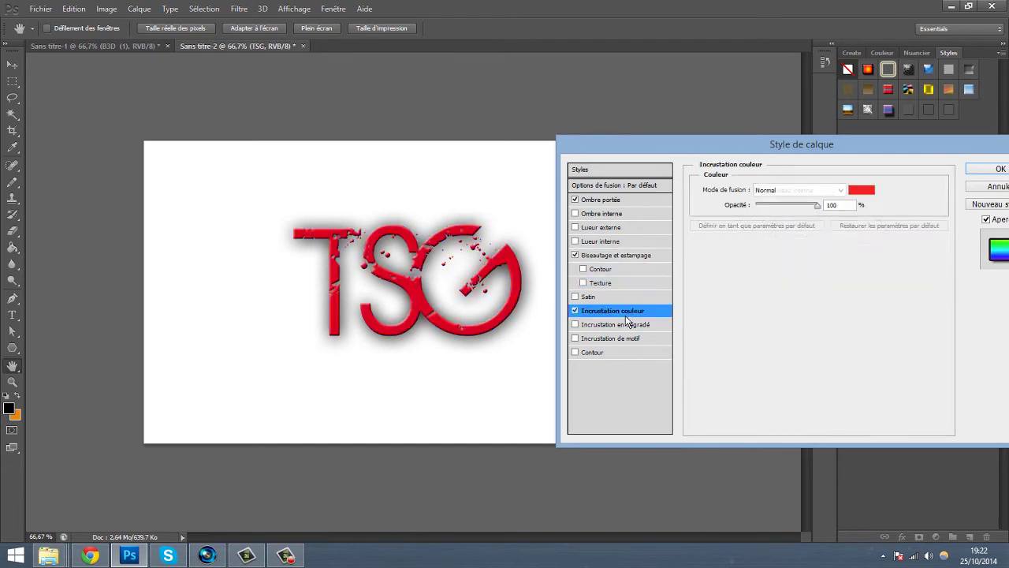
{"action": "left_click", "coordinate": [607, 324]}
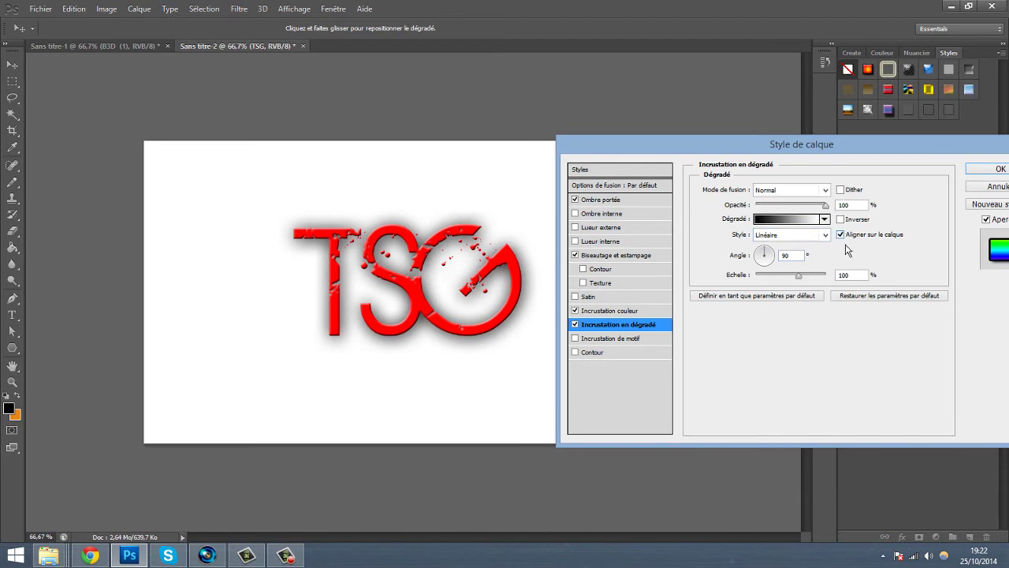
{"action": "left_click", "coordinate": [846, 246]}
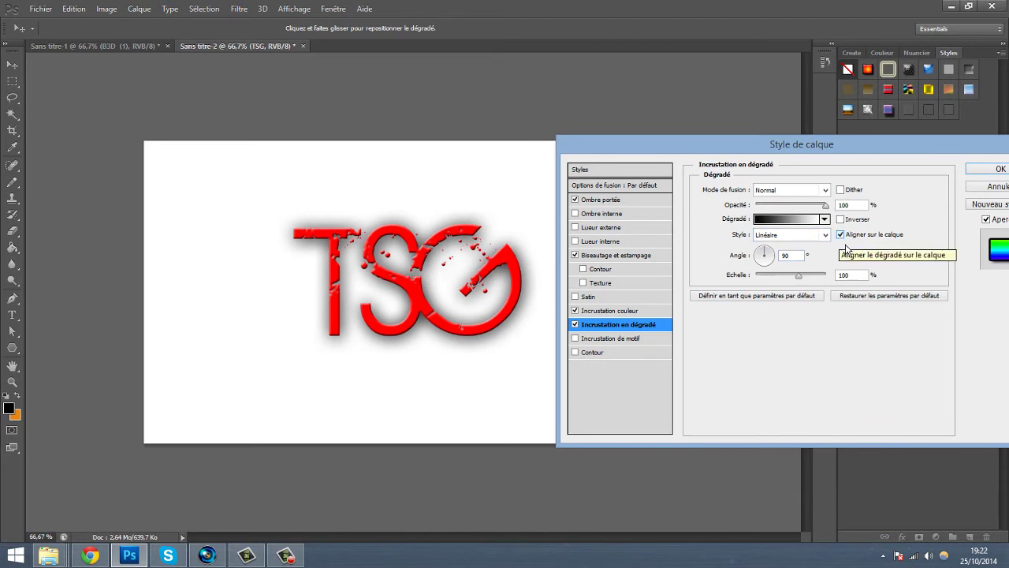
{"action": "left_click", "coordinate": [575, 324]}
{"action": "left_click", "coordinate": [575, 311]}
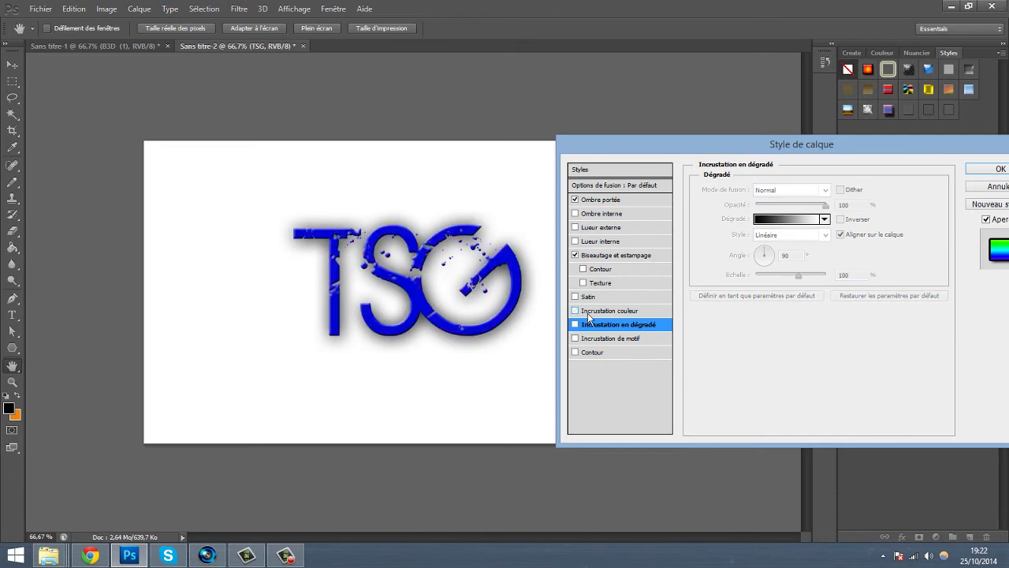
{"action": "left_click", "coordinate": [611, 255]}
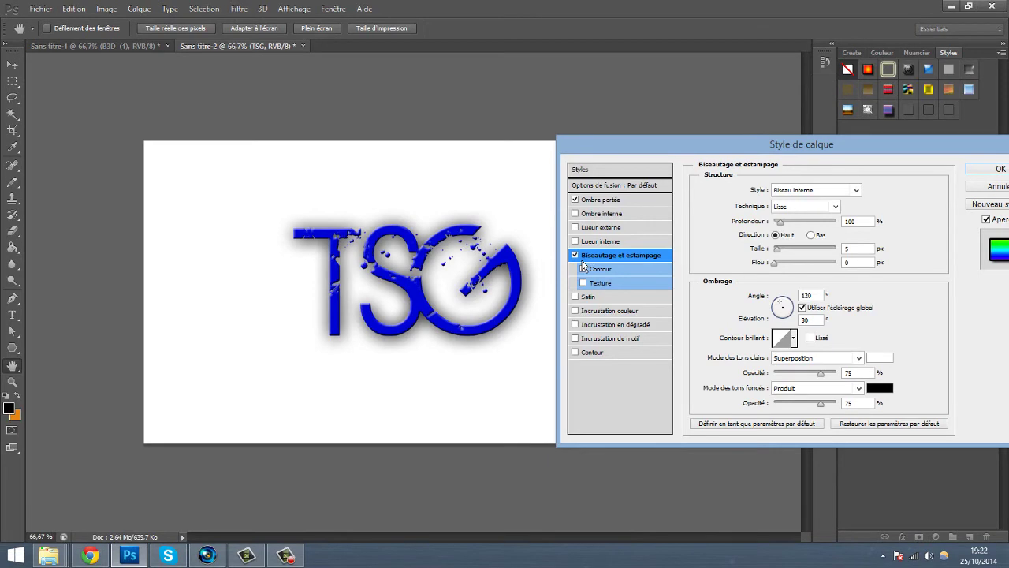
{"action": "left_click", "coordinate": [575, 255]}
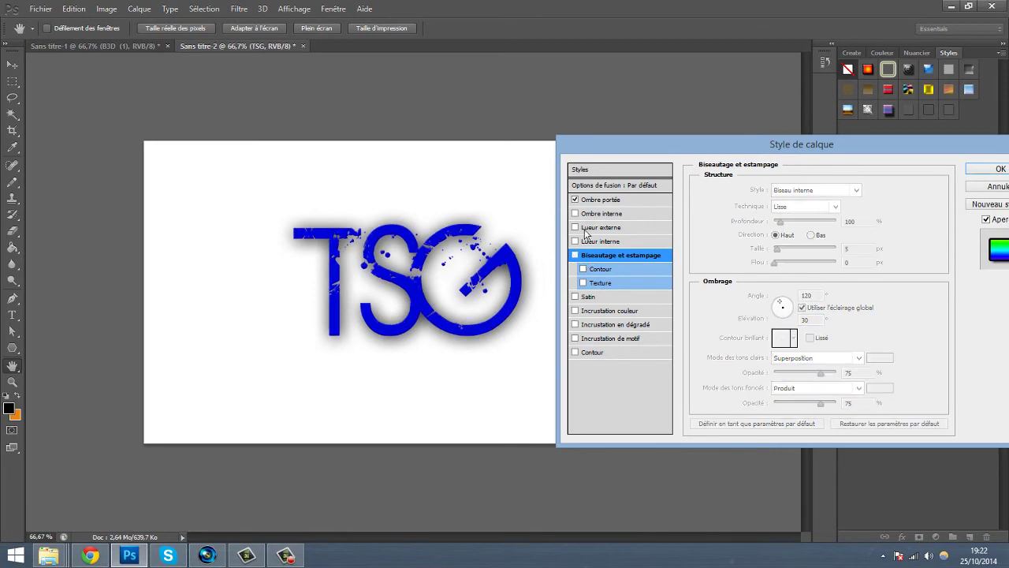
Enable a red-to-green gradient overlay on TSG
{"action": "left_click", "coordinate": [619, 324]}
{"action": "left_click", "coordinate": [824, 224]}
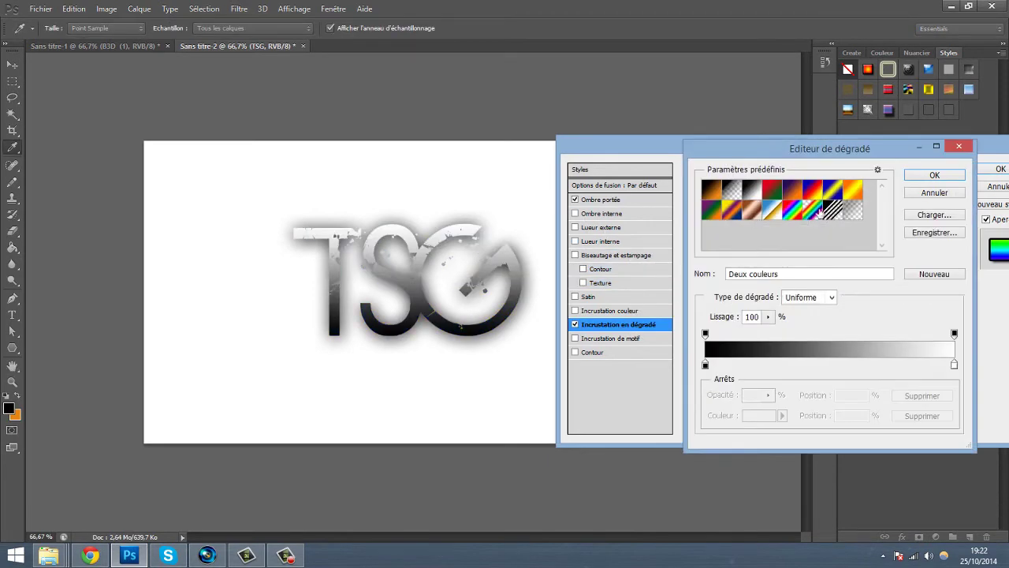
{"action": "left_click", "coordinate": [811, 212]}
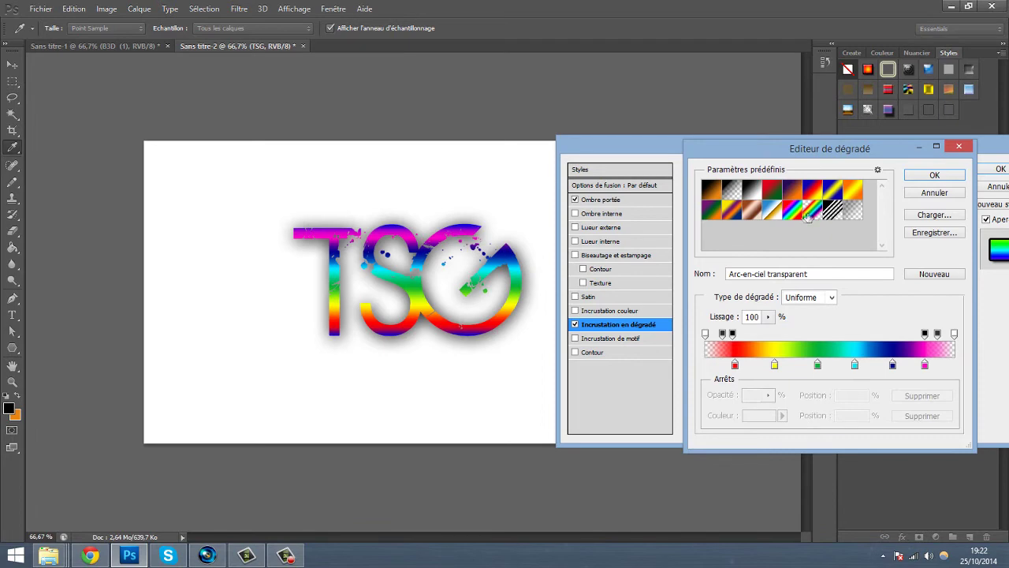
{"action": "left_click", "coordinate": [775, 192]}
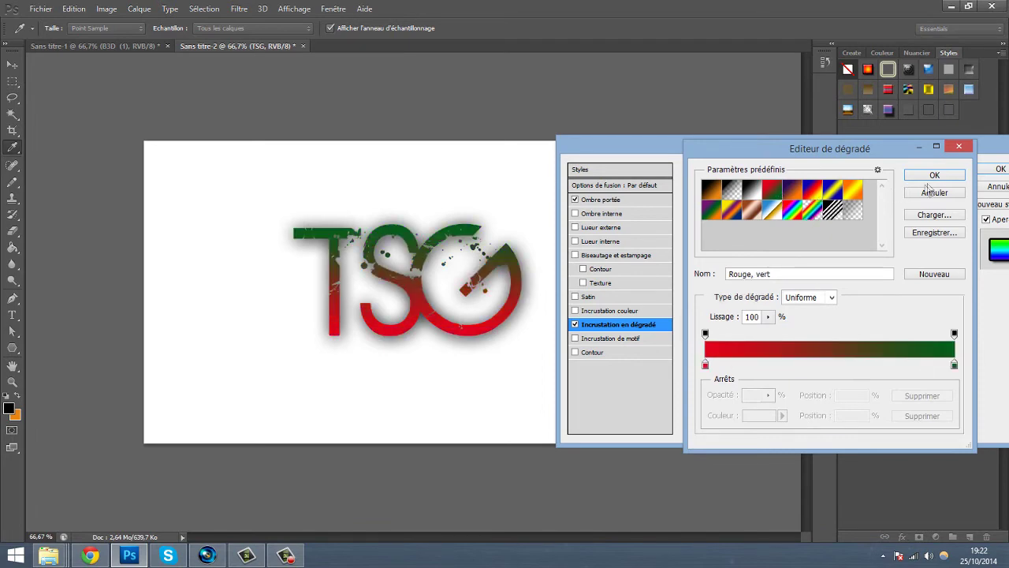
{"action": "left_click", "coordinate": [932, 177]}
Add a pattern overlay using the last pattern in the list
{"action": "left_click", "coordinate": [619, 339]}
{"action": "left_click", "coordinate": [797, 234]}
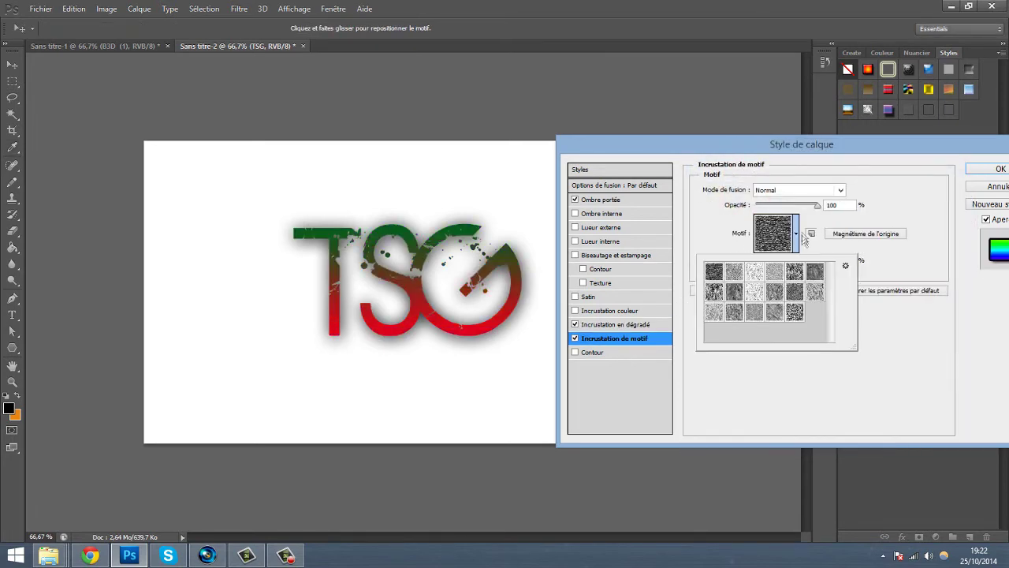
{"action": "left_click", "coordinate": [797, 234]}
{"action": "left_click", "coordinate": [795, 313]}
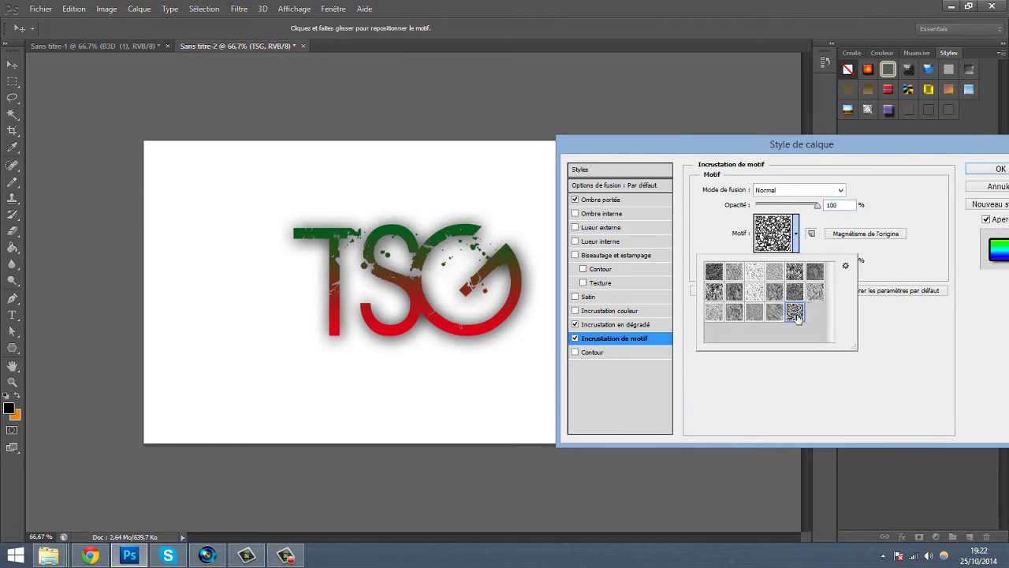
{"action": "left_click", "coordinate": [902, 318]}
Lower the gradient overlay to 58% opacity and add a thin black stroke
{"action": "left_click", "coordinate": [631, 324]}
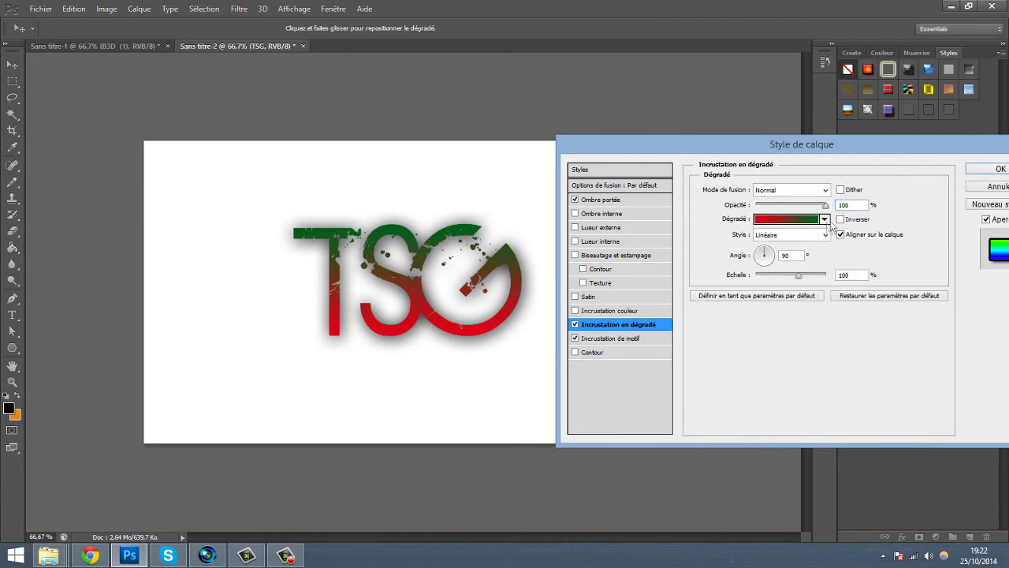
{"action": "left_click_drag", "start_coordinate": [826, 205], "coordinate": [795, 205]}
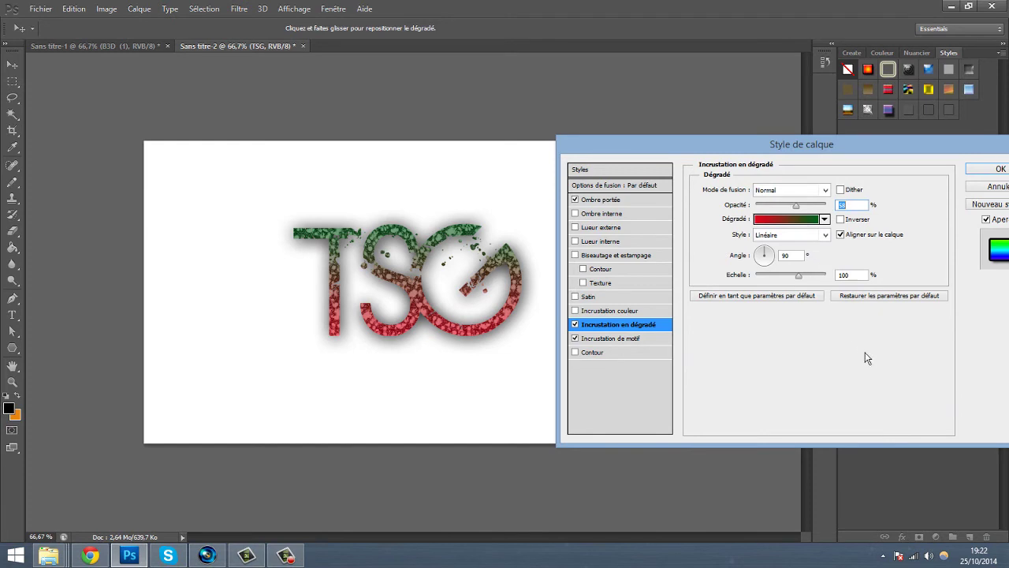
{"action": "left_click", "coordinate": [654, 355]}
{"action": "left_click_drag", "start_coordinate": [771, 189], "coordinate": [757, 202]}
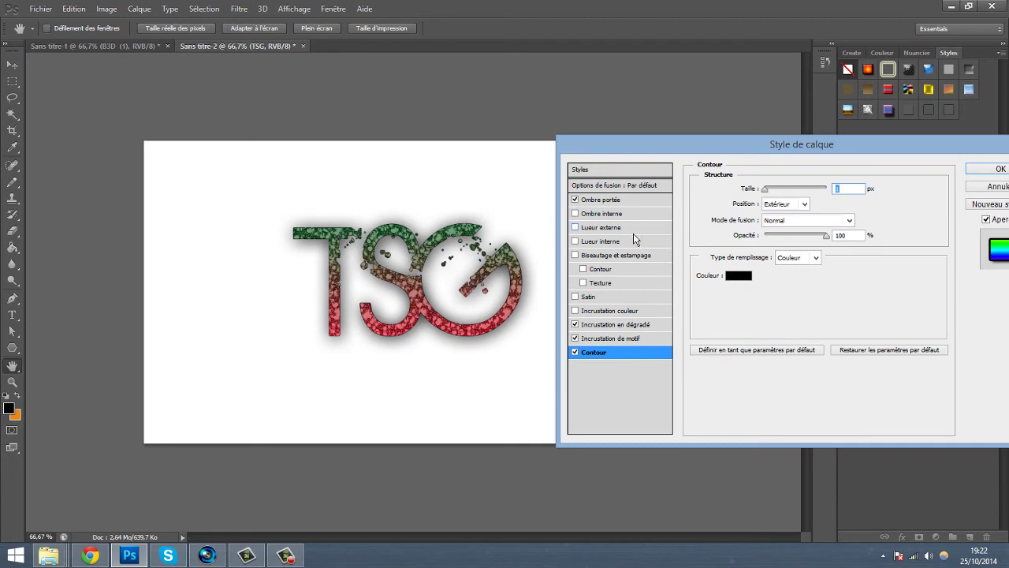
Save TSG's effects as a new style preset named test
{"action": "mouse_move", "coordinate": [789, 151]}
{"action": "left_mouse_down"}
{"action": "mouse_move", "coordinate": [905, 326]}
{"action": "mouse_move", "coordinate": [741, 165]}
{"action": "left_mouse_up"}
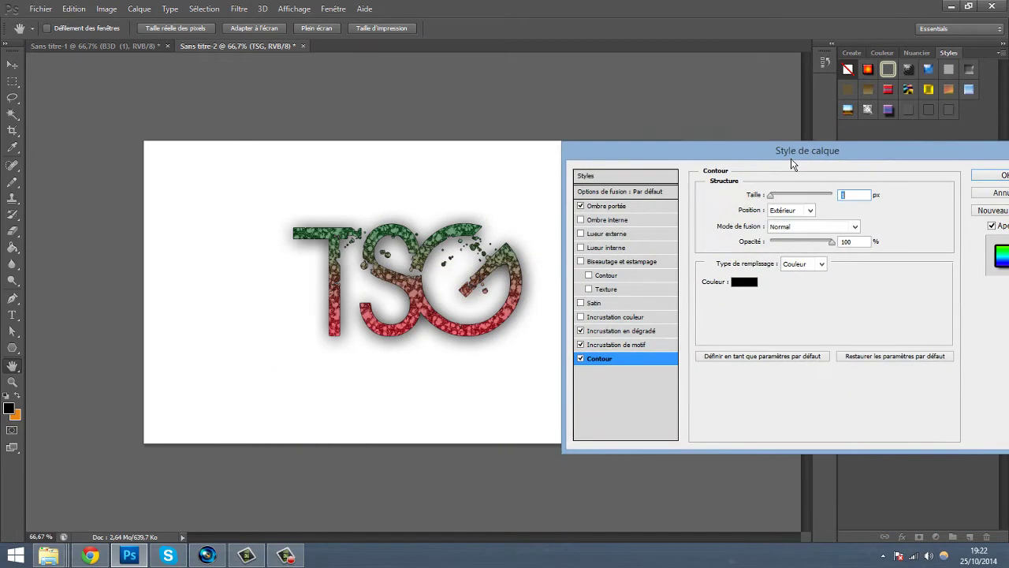
{"action": "mouse_move", "coordinate": [741, 165]}
{"action": "left_mouse_down"}
{"action": "mouse_move", "coordinate": [773, 160]}
{"action": "mouse_move", "coordinate": [871, 205]}
{"action": "mouse_move", "coordinate": [505, 137]}
{"action": "left_mouse_up"}
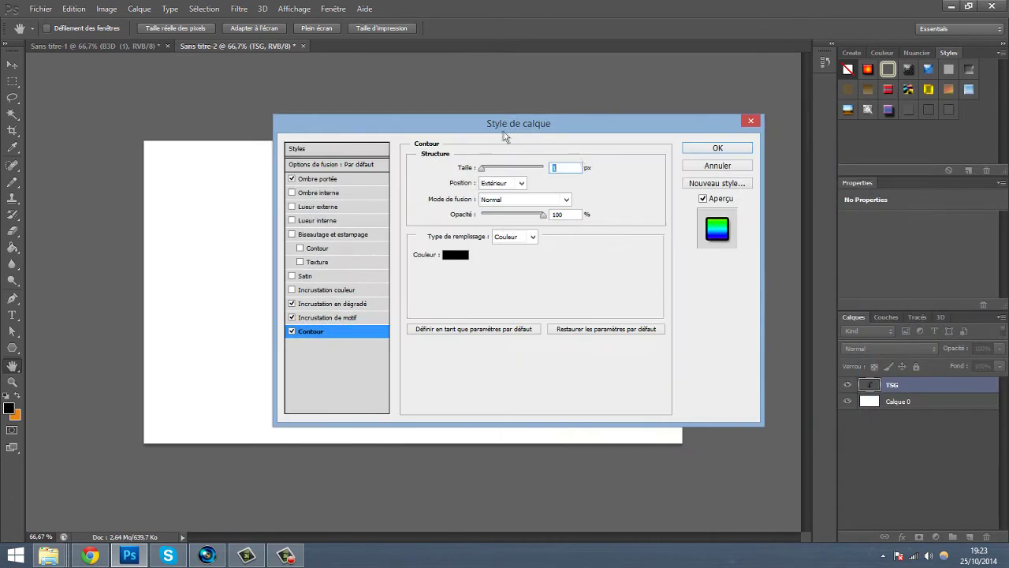
{"action": "left_click", "coordinate": [730, 187]}
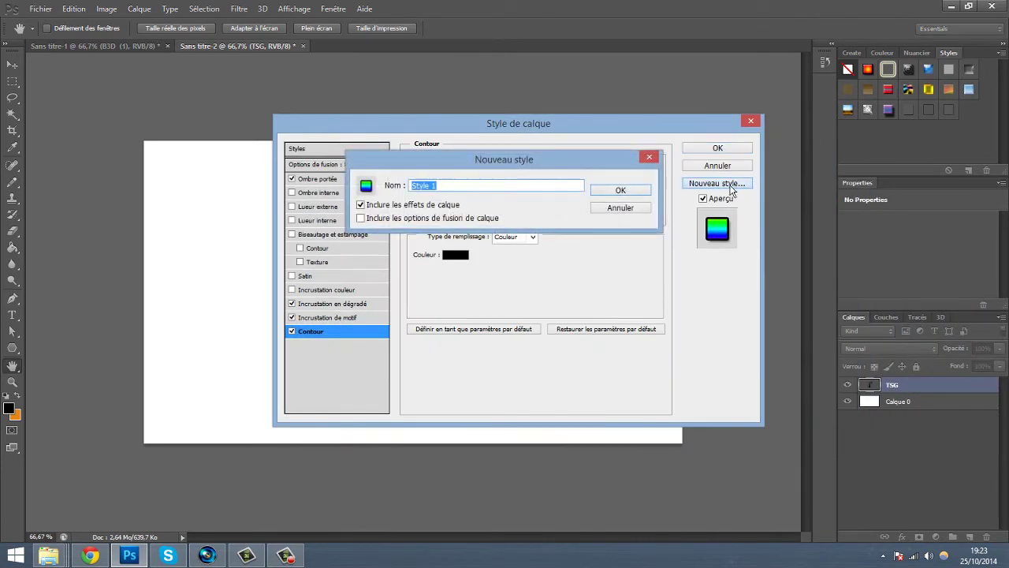
{"action": "key", "text": "BackSpace"}
{"action": "key", "text": "Return"}
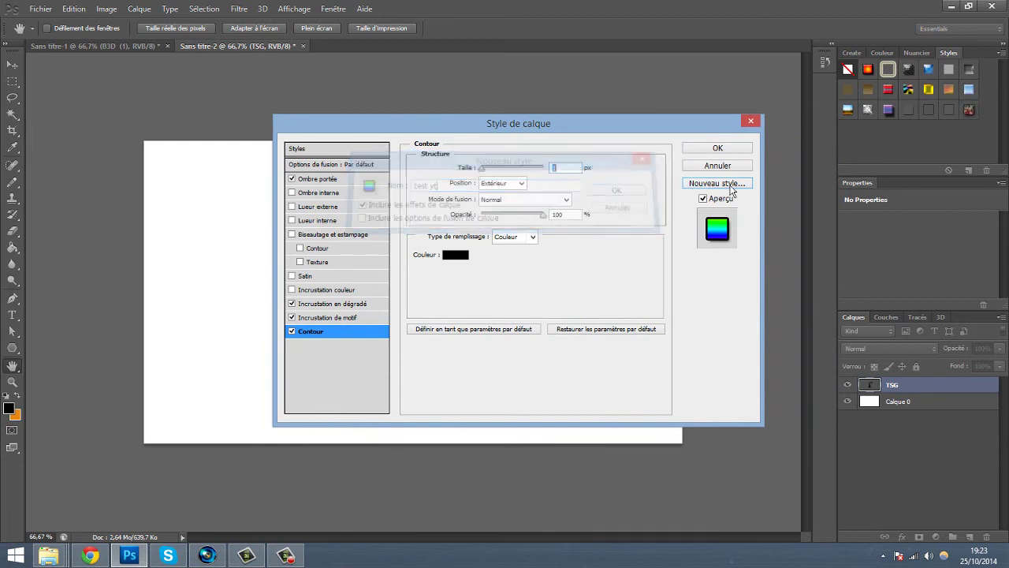
Close the style dialog and type 'Youtuber' as a new text line below TSG
{"action": "left_click", "coordinate": [716, 154]}
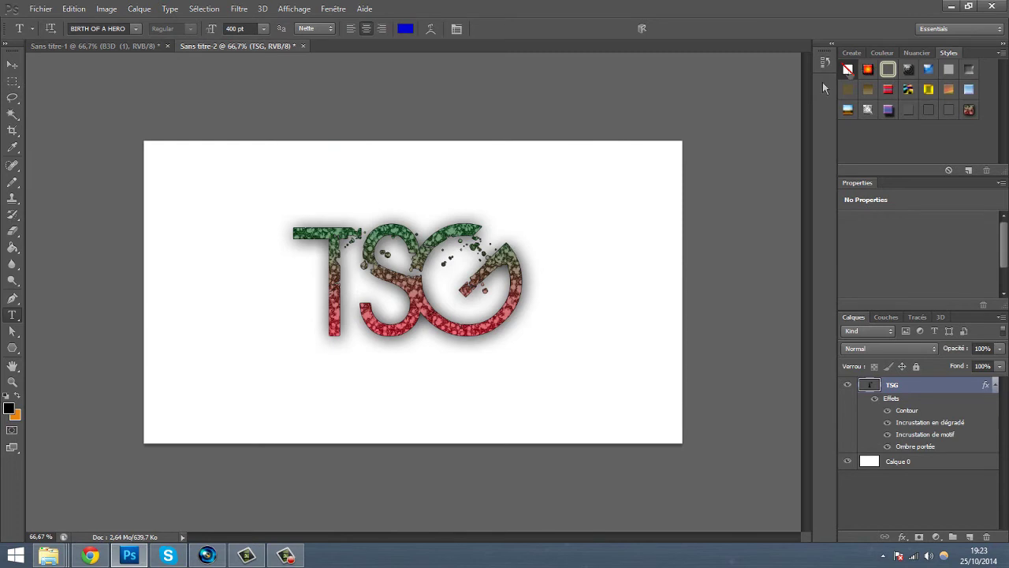
{"action": "left_click", "coordinate": [427, 428]}
{"action": "type", "text": "Yout"}
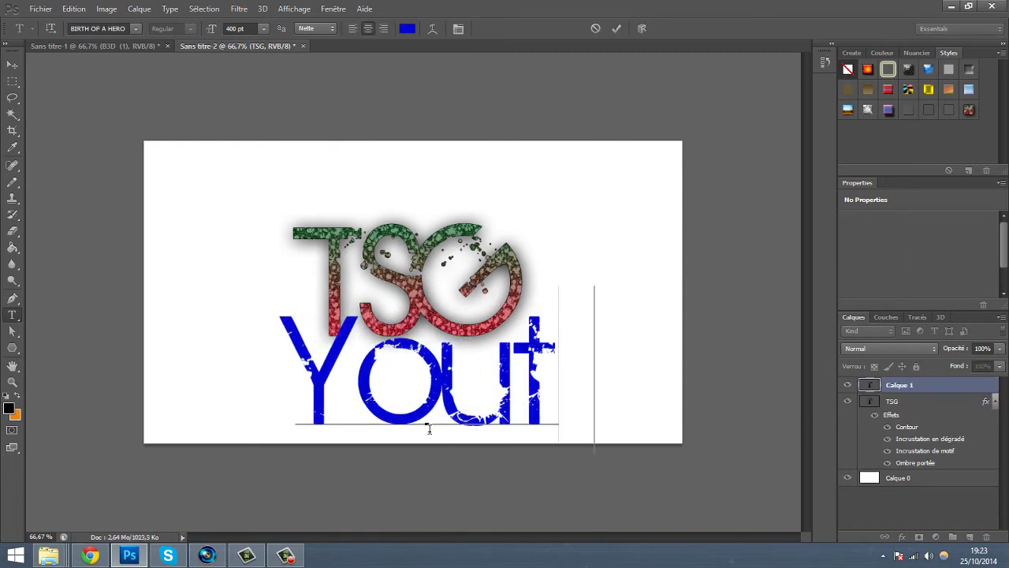
{"action": "type", "text": "uber"}
Correct the text to 'Youtube' and apply the saved red-green textured style to it
{"action": "key", "text": "BackSpace"}
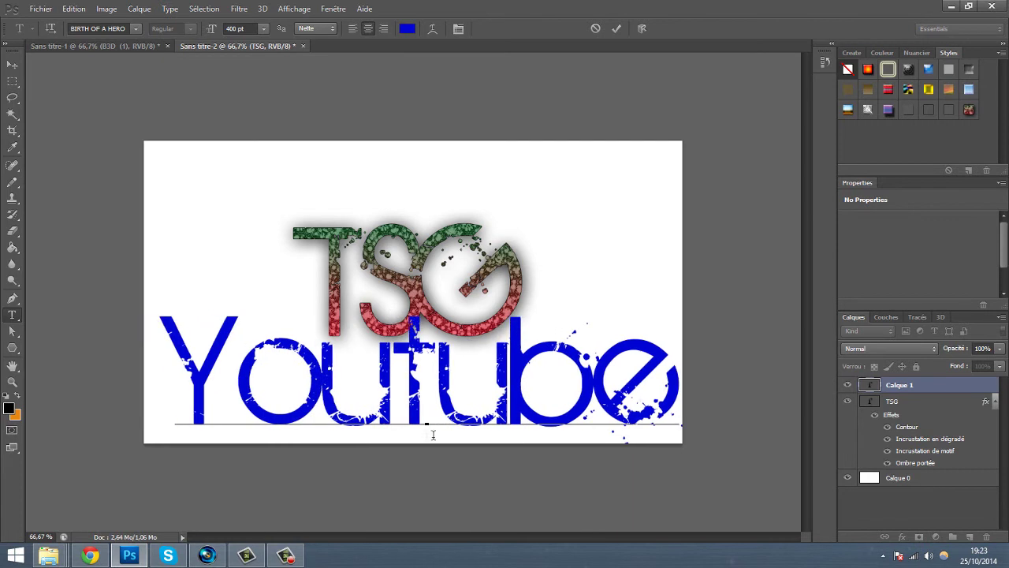
{"action": "left_click", "coordinate": [934, 390]}
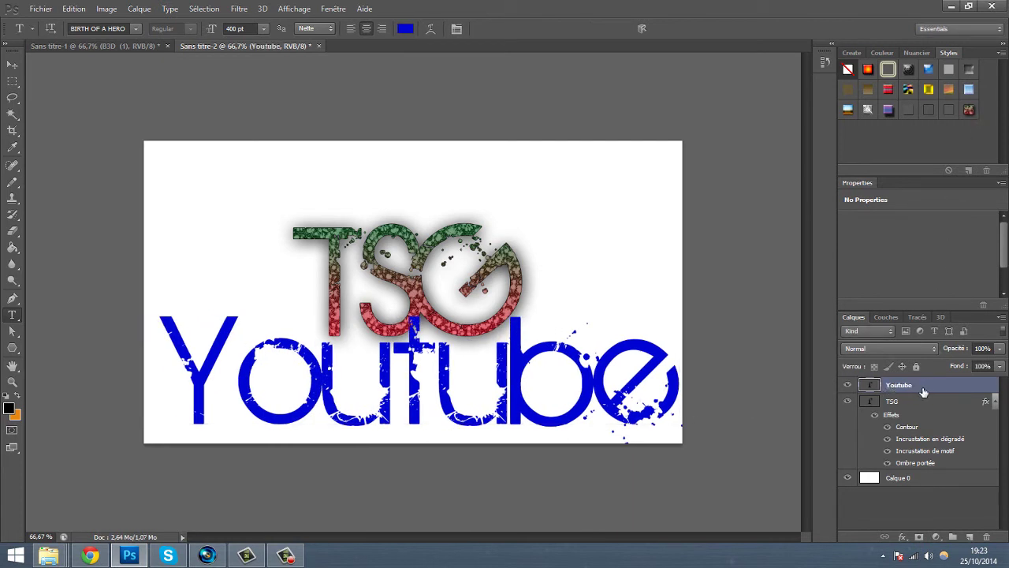
{"action": "left_click", "coordinate": [971, 111]}
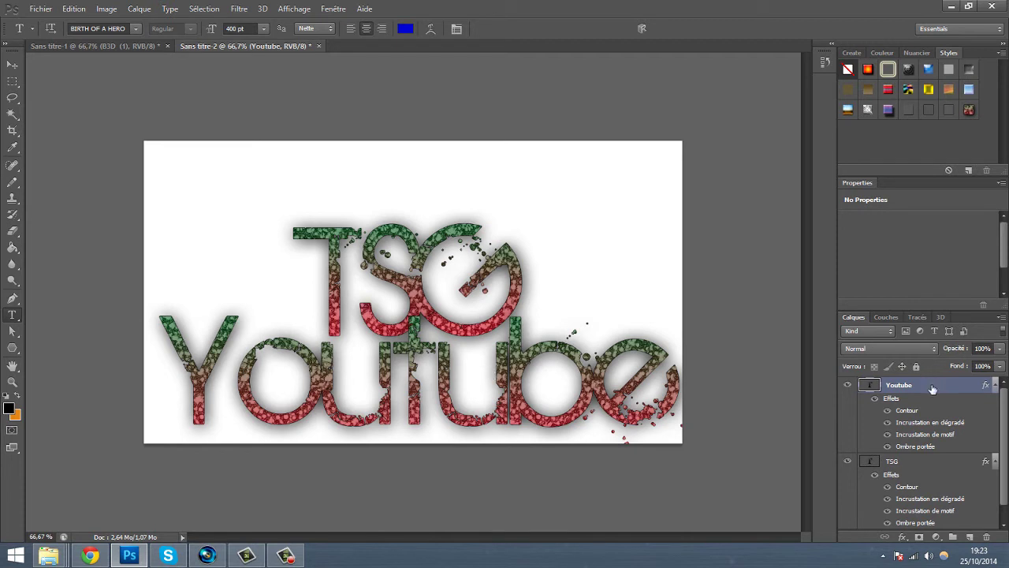
Move the TSG text up and to the right, then add an empty layer above it
{"action": "left_click", "coordinate": [915, 464]}
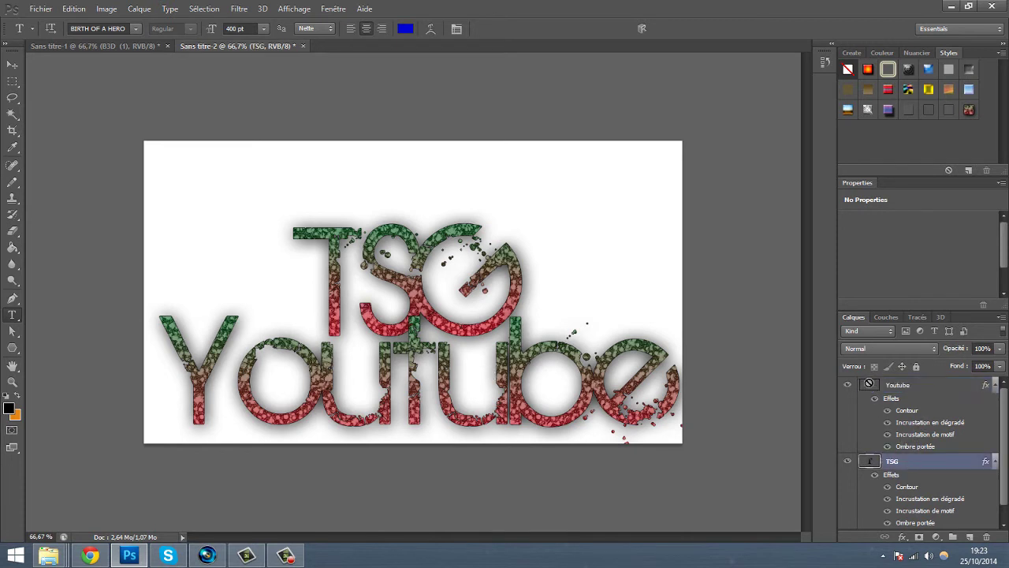
{"action": "key", "text": "ctrl+t"}
{"action": "left_click_drag", "start_coordinate": [423, 253], "coordinate": [446, 199]}
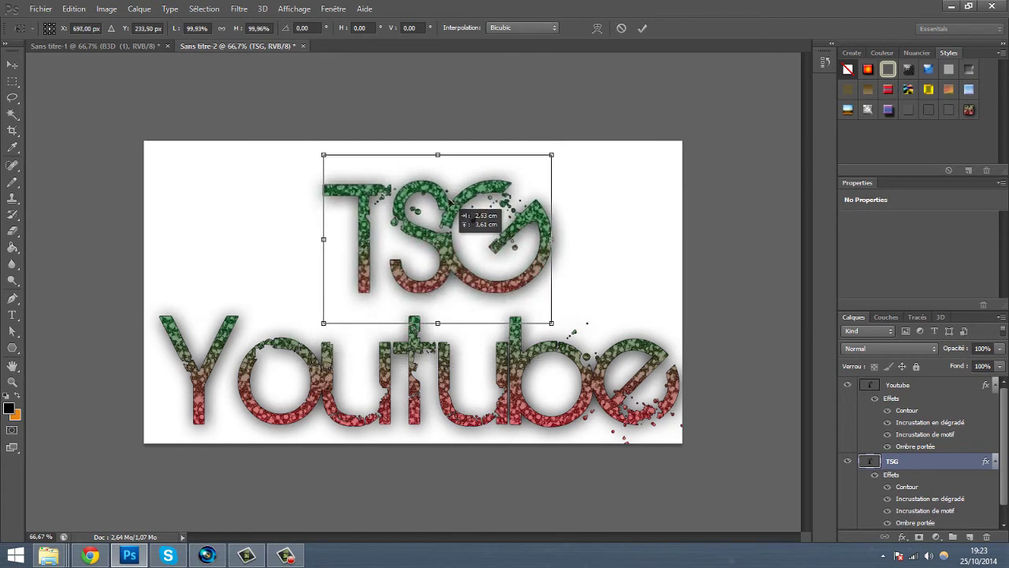
{"action": "key", "text": "Return"}
{"action": "key", "text": "t"}
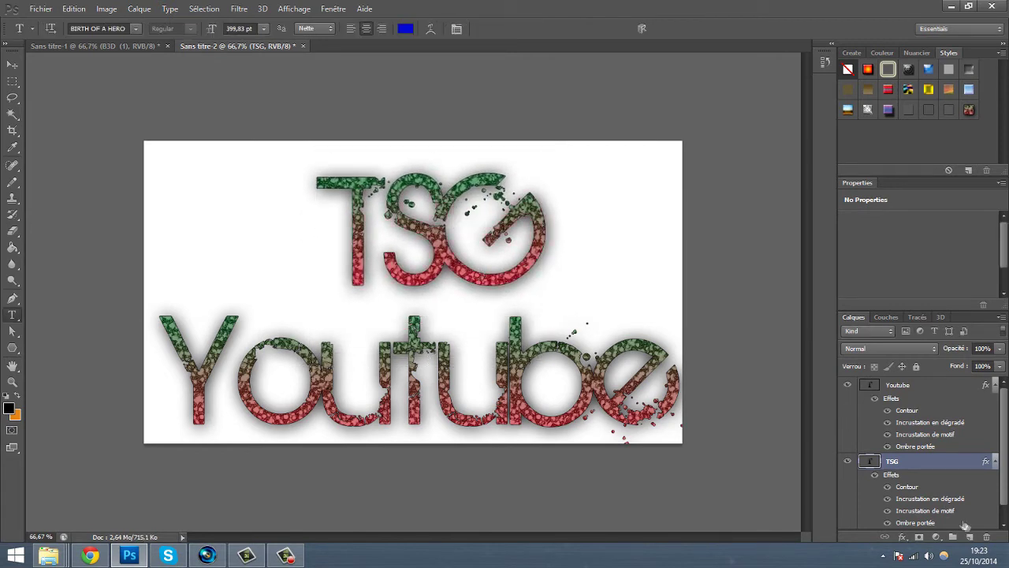
{"action": "left_click", "coordinate": [971, 537]}
Draw a large five-sided pentagon and move it down-right onto the canvas
{"action": "left_click", "coordinate": [11, 347]}
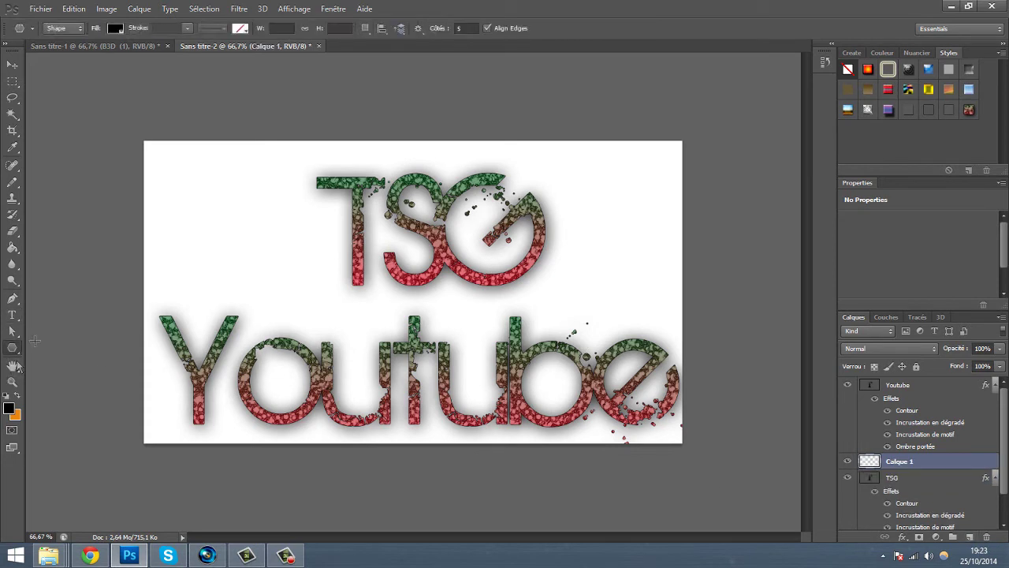
{"action": "mouse_move", "coordinate": [229, 171]}
{"action": "left_mouse_down"}
{"action": "mouse_move", "coordinate": [549, 401]}
{"action": "mouse_move", "coordinate": [308, 279]}
{"action": "left_mouse_up"}
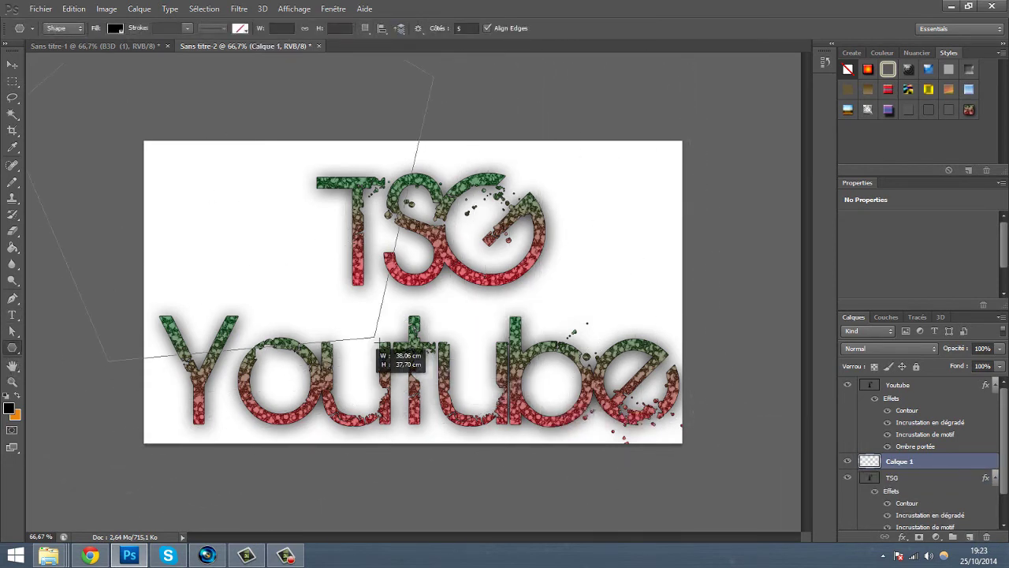
{"action": "key", "text": "ctrl+t"}
{"action": "mouse_move", "coordinate": [261, 212]}
{"action": "left_mouse_down"}
{"action": "mouse_move", "coordinate": [308, 302]}
{"action": "mouse_move", "coordinate": [287, 289]}
{"action": "left_mouse_up"}
{"action": "key", "text": "Return"}
{"action": "key", "text": "u"}
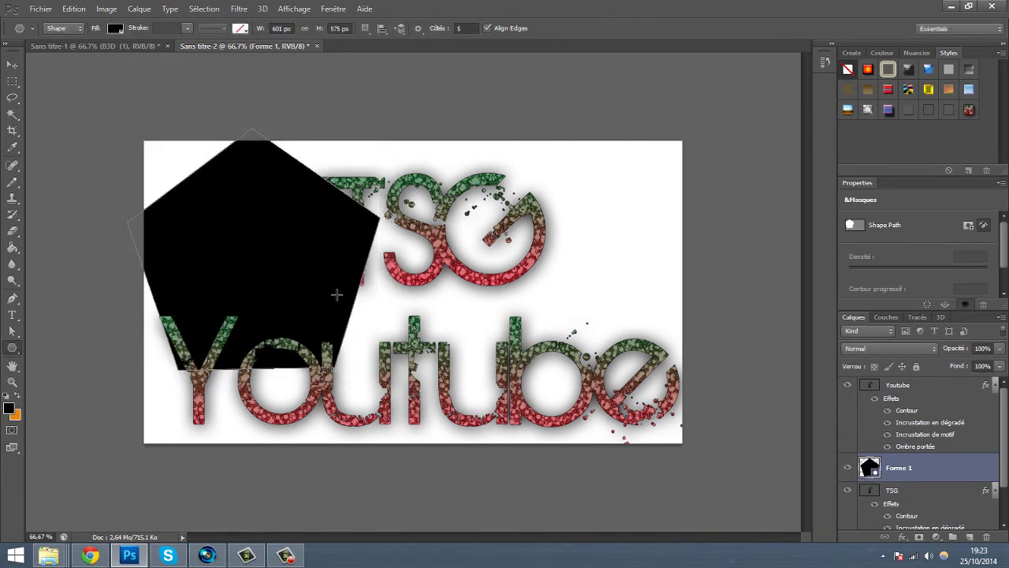
Rasterize the pentagon layer and apply the saved TSG style to it
{"action": "right_click", "coordinate": [967, 468]}
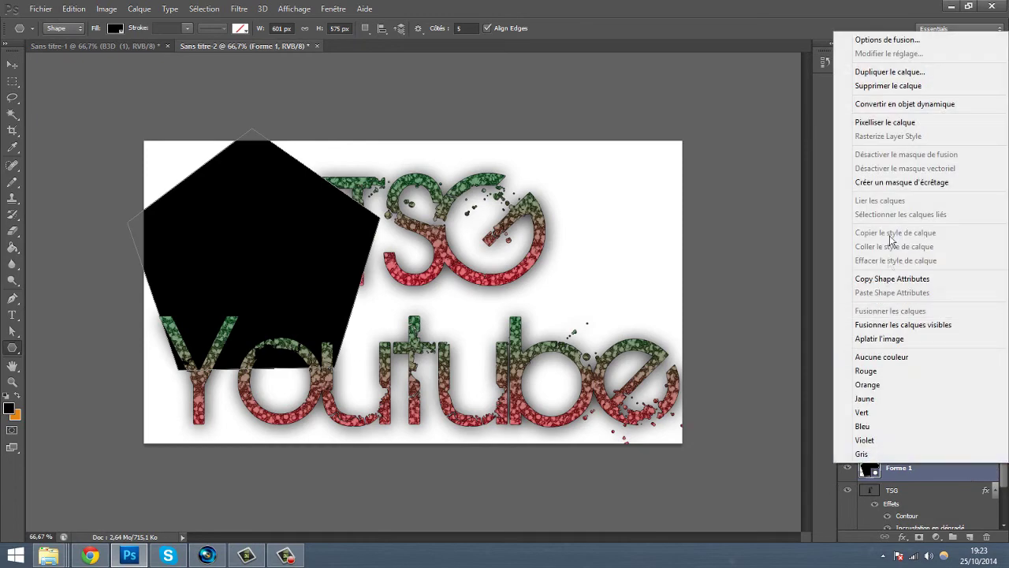
{"action": "left_click", "coordinate": [885, 122]}
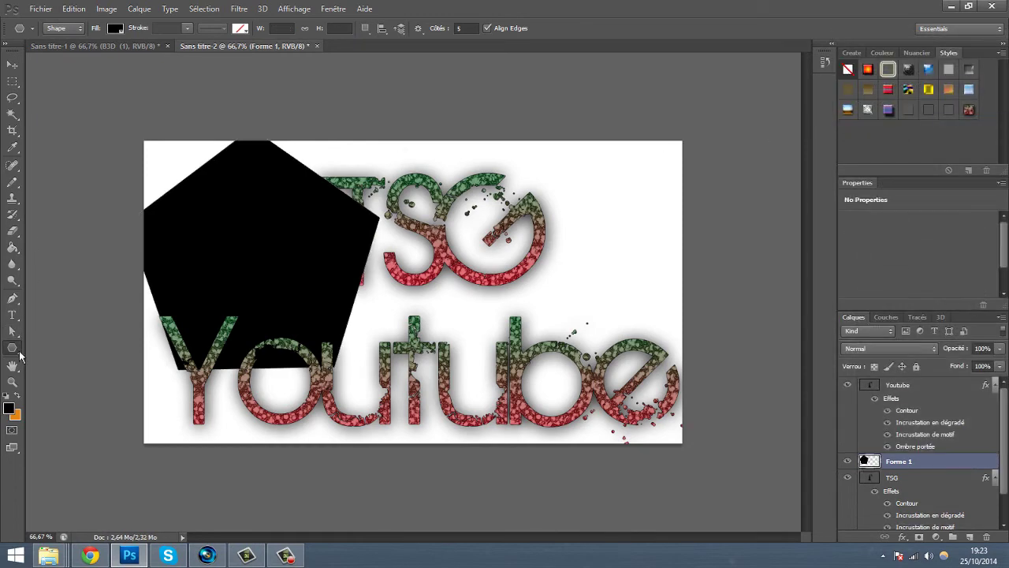
{"action": "right_click", "coordinate": [19, 353]}
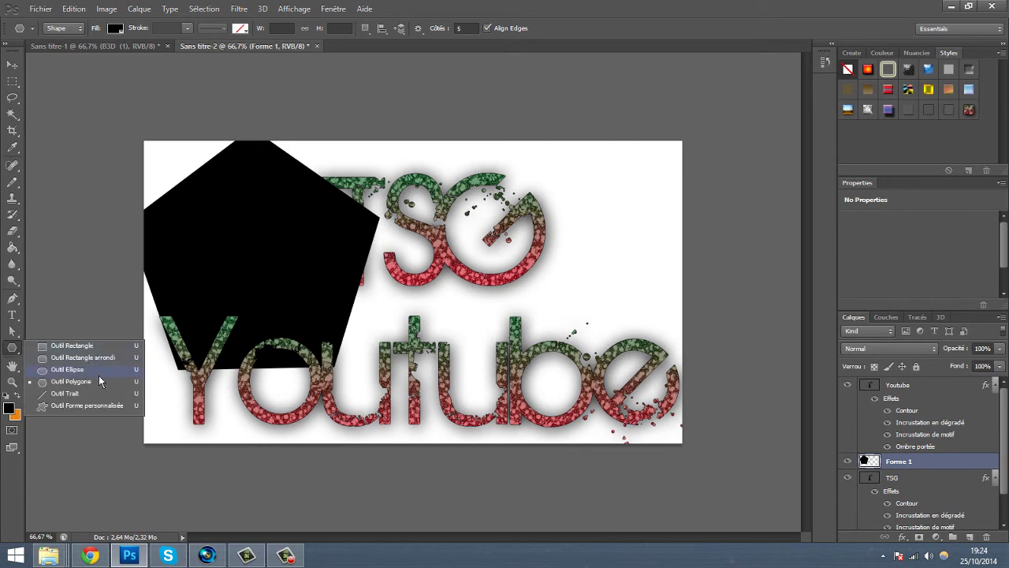
{"action": "key", "text": "Escape"}
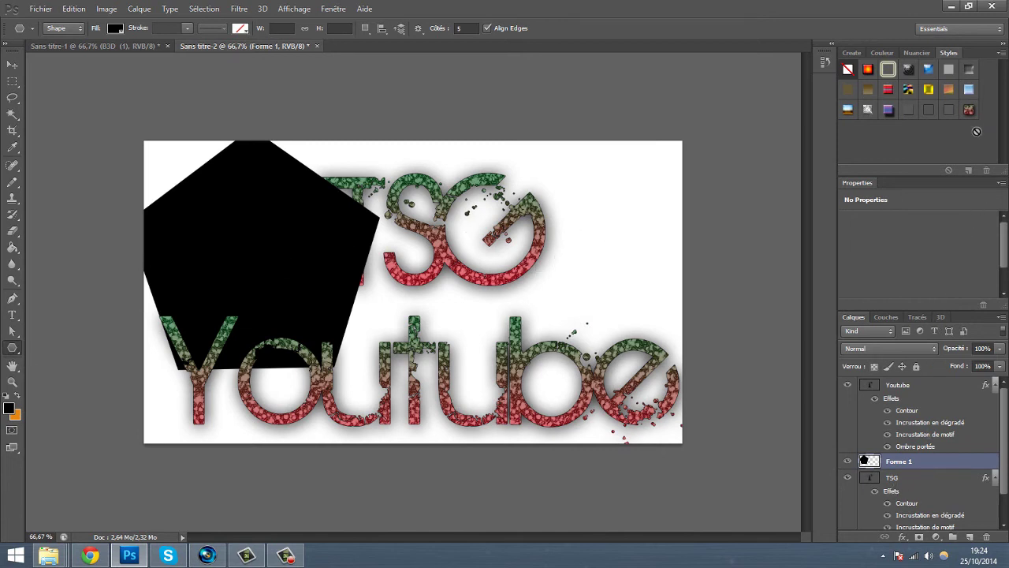
{"action": "left_click", "coordinate": [970, 111]}
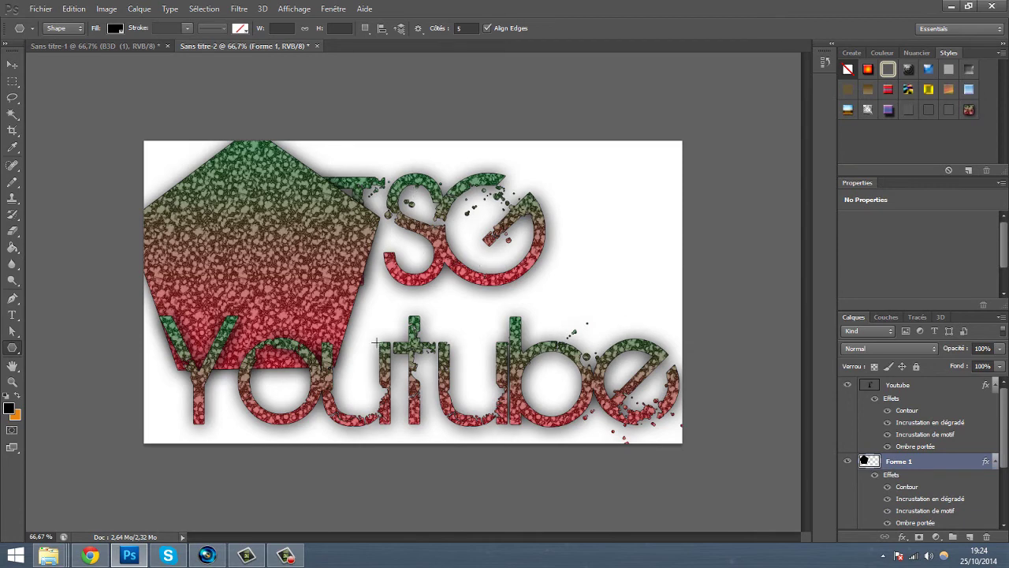
Move the styled pentagon to the centre of the canvas between TSG and Youtube
{"action": "key", "text": "ctrl+t"}
{"action": "mouse_move", "coordinate": [252, 238]}
{"action": "left_mouse_down"}
{"action": "mouse_move", "coordinate": [438, 317]}
{"action": "mouse_move", "coordinate": [434, 292]}
{"action": "left_mouse_up"}
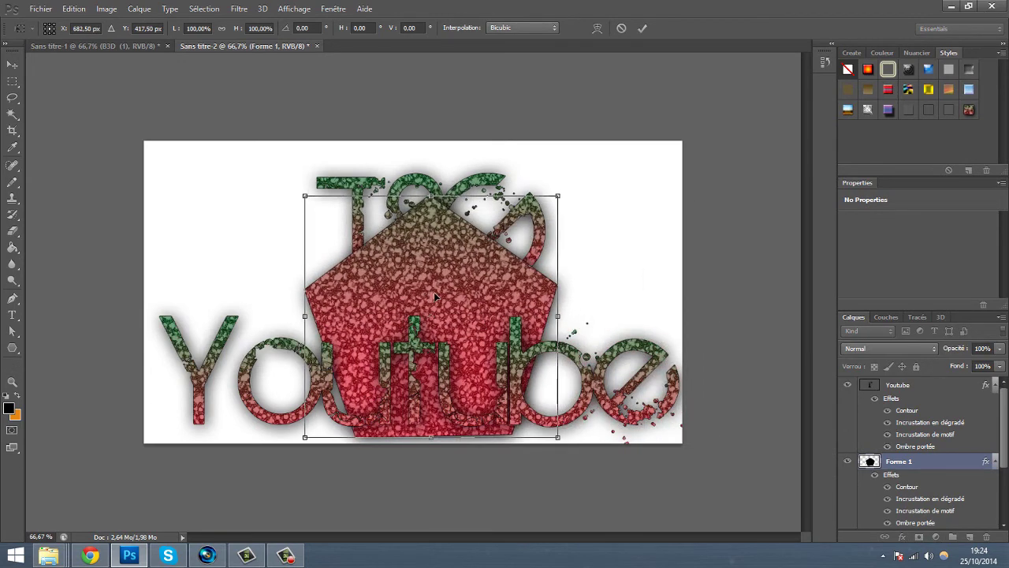
{"action": "key", "text": "Return"}
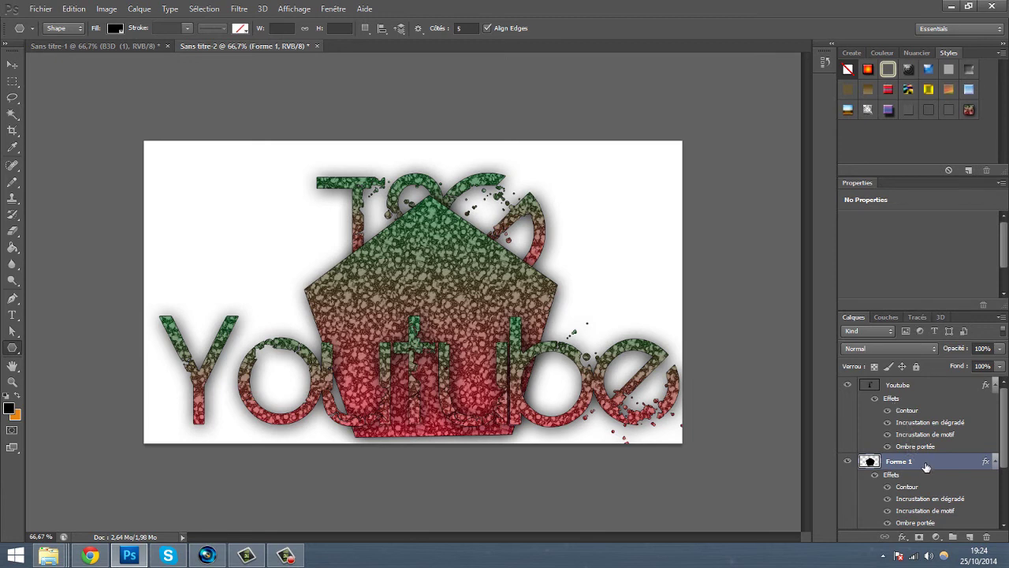
Import the bokeh image from GFX > Textures+ above the Youtube layer
{"action": "left_click", "coordinate": [945, 387]}
{"action": "left_click", "coordinate": [40, 9]}
{"action": "left_click", "coordinate": [113, 214]}
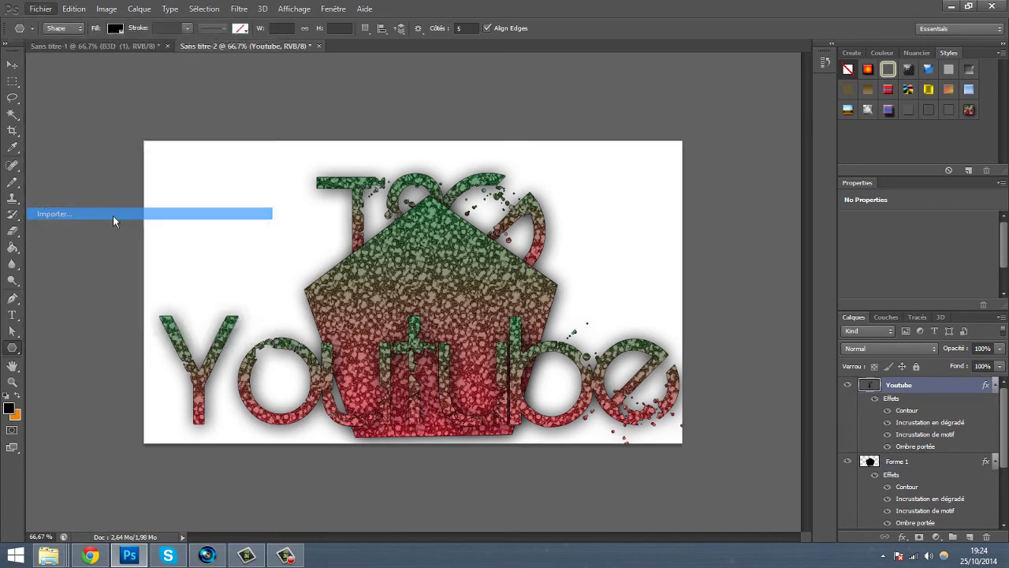
{"action": "double_click", "coordinate": [254, 203]}
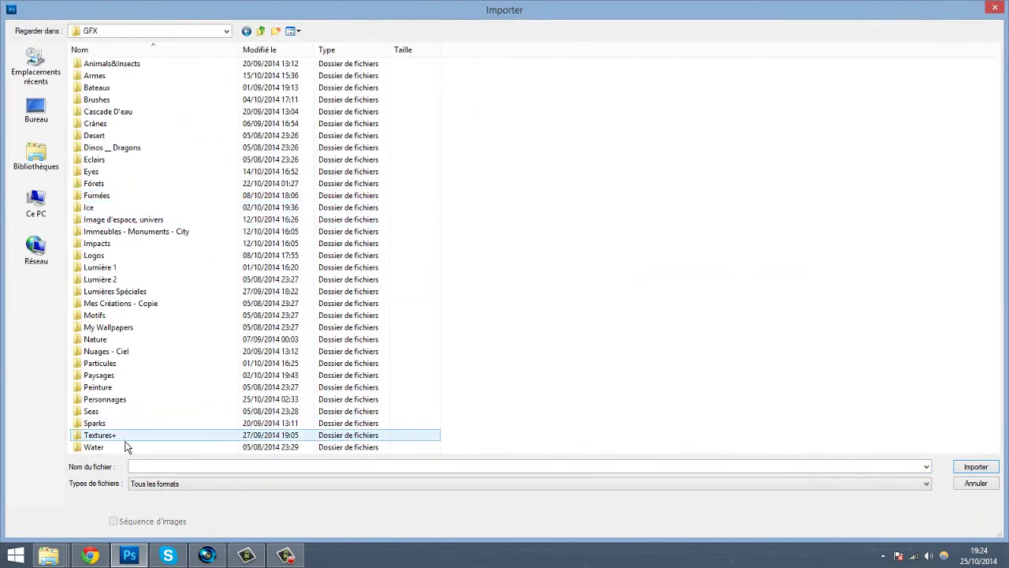
{"action": "double_click", "coordinate": [125, 437]}
{"action": "double_click", "coordinate": [358, 281]}
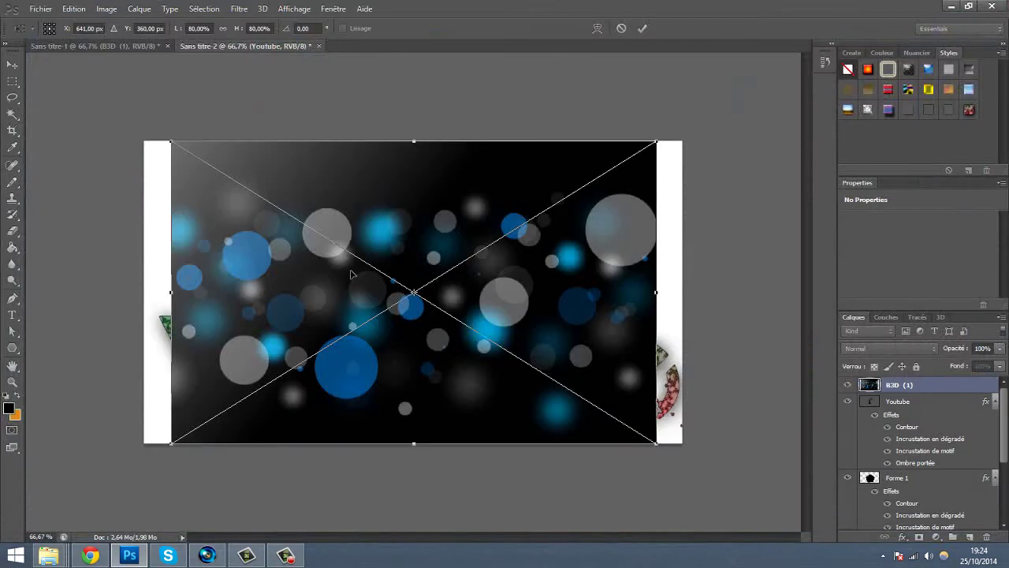
Set the bokeh layer to Superposition blending and stretch it across the canvas
{"action": "left_click", "coordinate": [888, 348]}
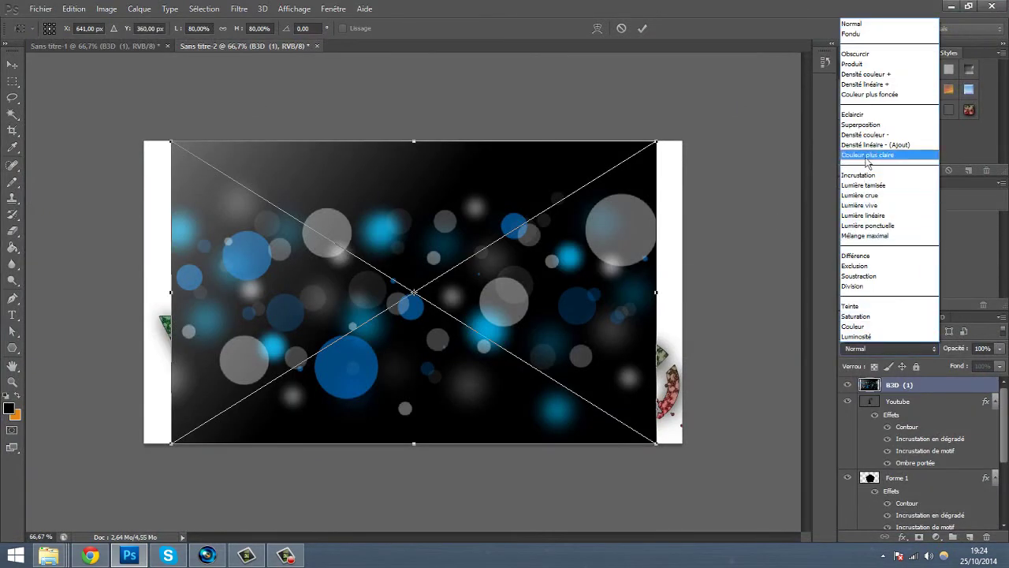
{"action": "left_click", "coordinate": [889, 125]}
{"action": "left_click_drag", "start_coordinate": [575, 278], "coordinate": [564, 284]}
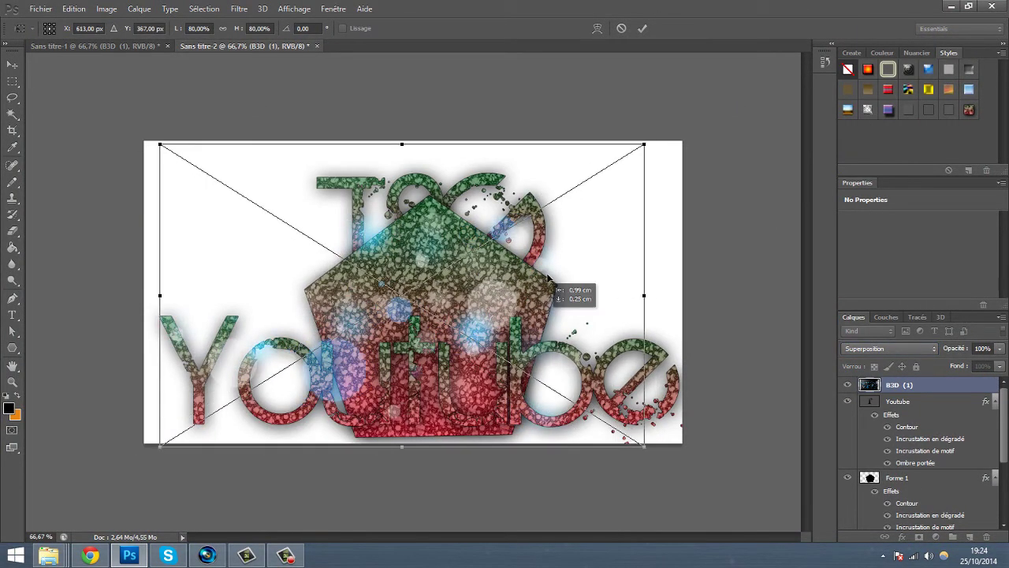
{"action": "left_click_drag", "start_coordinate": [656, 302], "coordinate": [680, 296]}
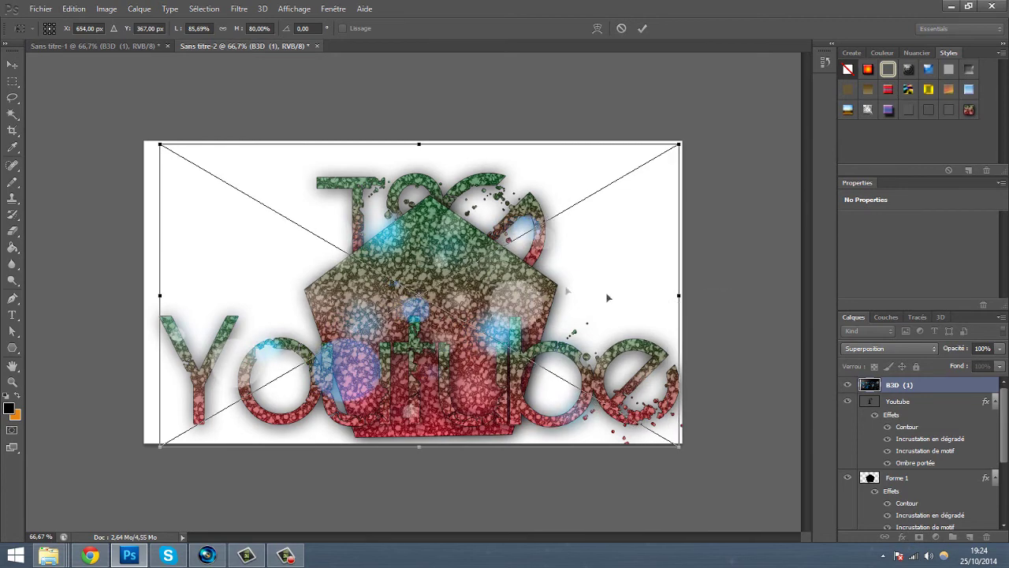
{"action": "left_click_drag", "start_coordinate": [158, 298], "coordinate": [146, 298]}
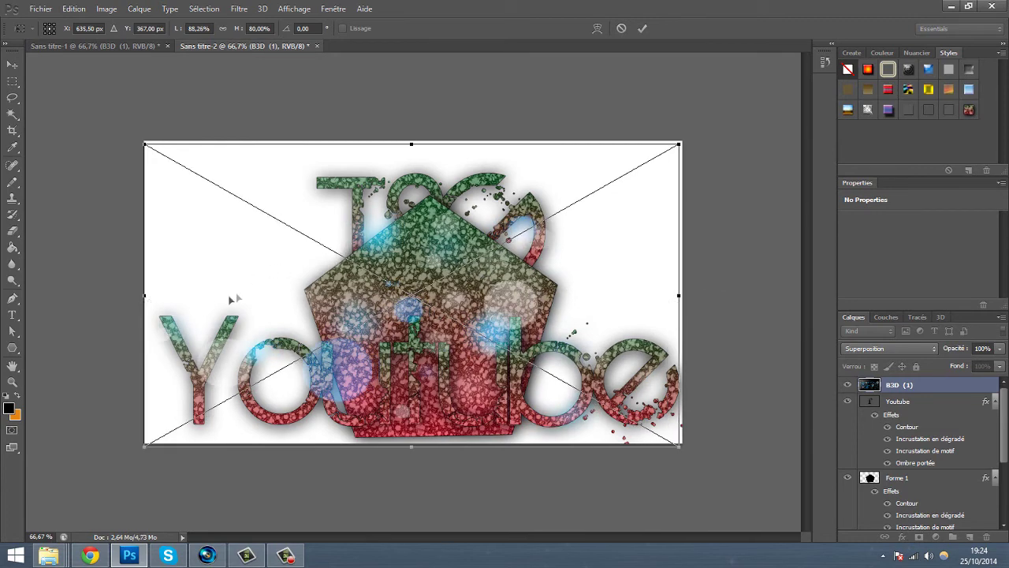
{"action": "key", "text": "Return"}
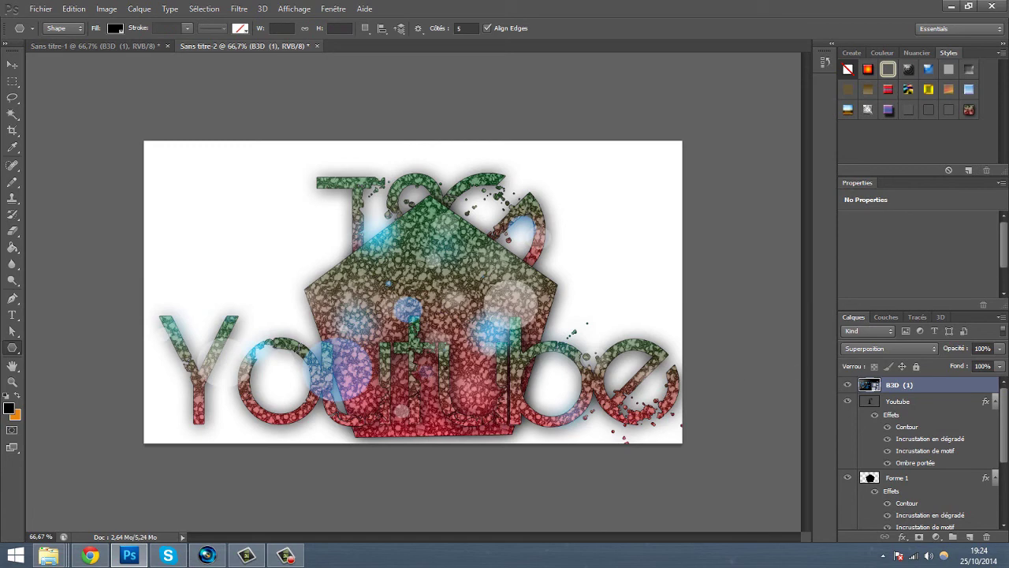
Delete the B3D (1) bokeh, Youtube and Forme 1 pentagon layers
{"action": "key", "text": "Delete"}
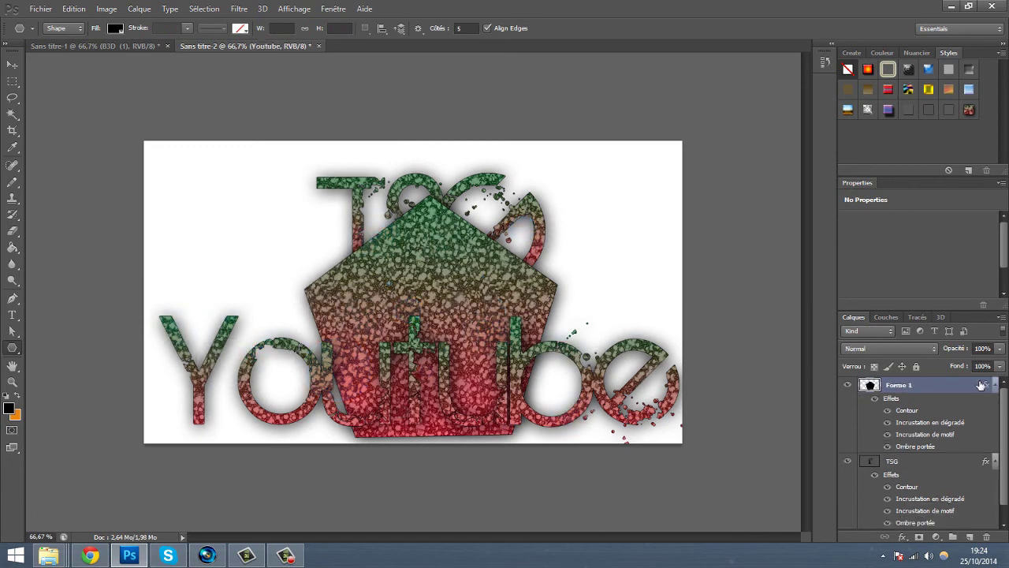
{"action": "key", "text": "Delete"}
{"action": "key", "text": "Delete"}
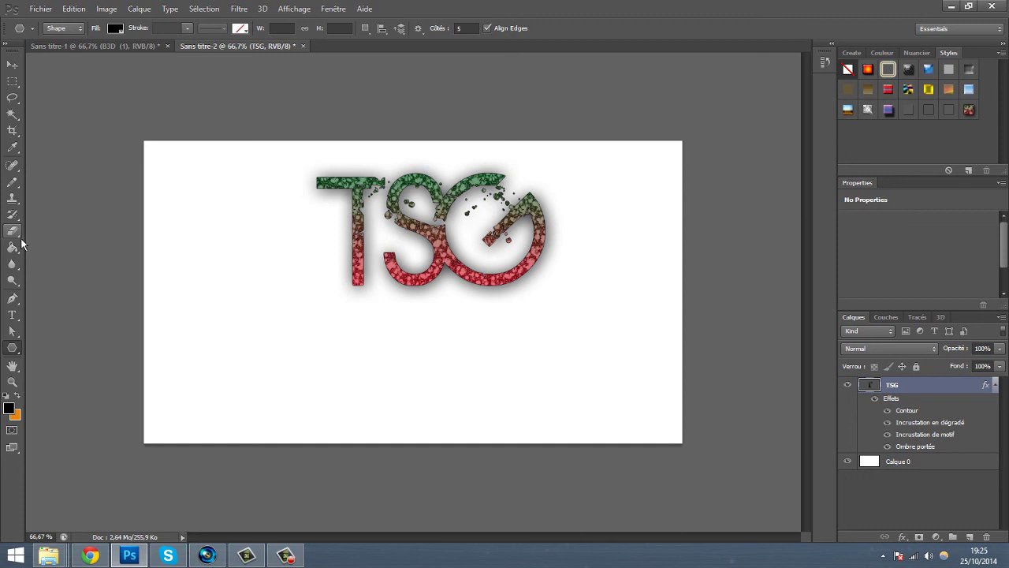
Select the Eraser tool and bring up the screen recorder to stop recording
{"action": "left_click", "coordinate": [285, 555]}
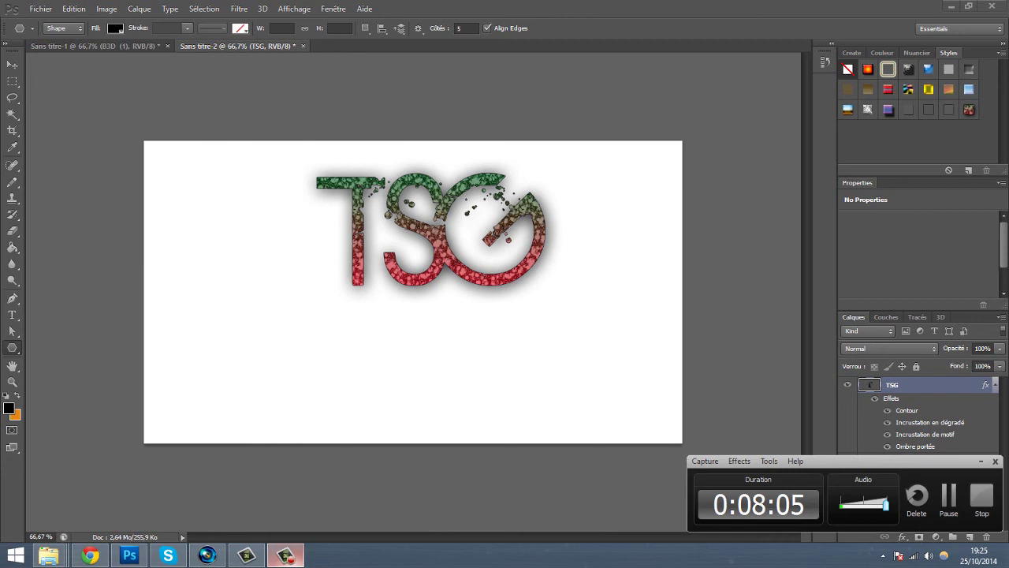
{"action": "mouse_move", "coordinate": [969, 475]}
{"action": "left_mouse_down"}
{"action": "mouse_move", "coordinate": [529, 354]}
{"action": "mouse_move", "coordinate": [771, 223]}
{"action": "left_mouse_up"}
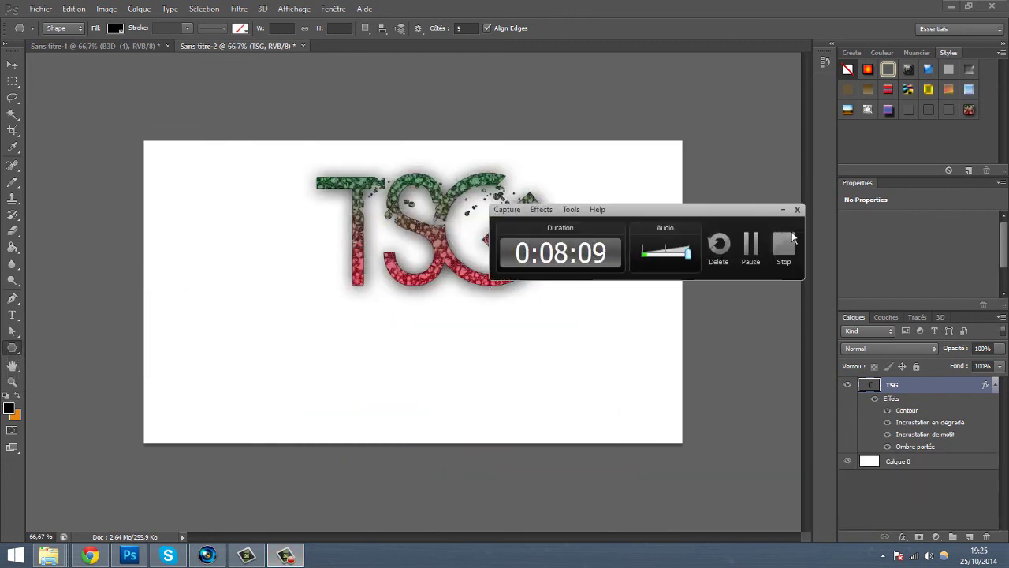
{"action": "left_click", "coordinate": [783, 210]}
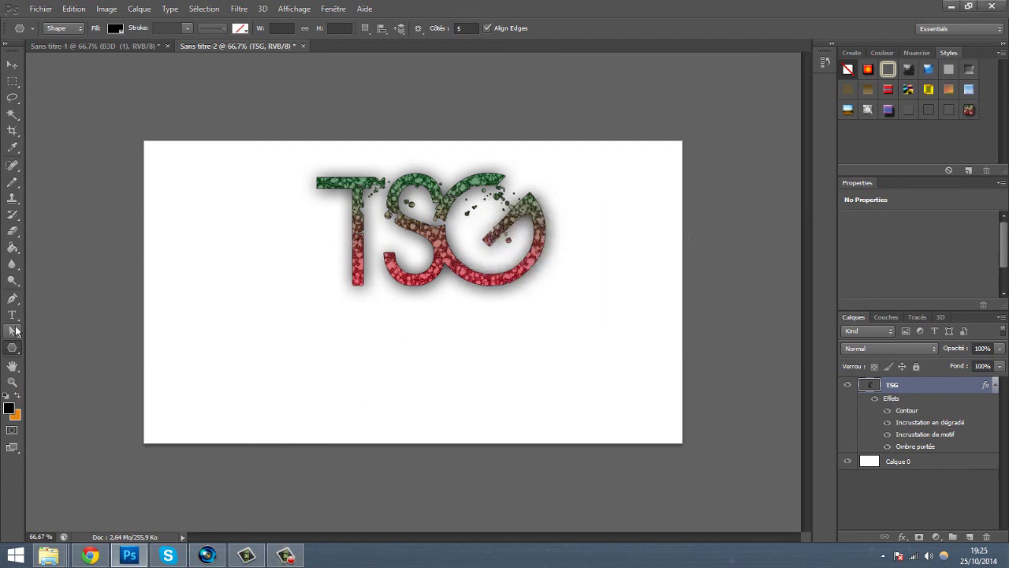
{"action": "left_click", "coordinate": [12, 230]}
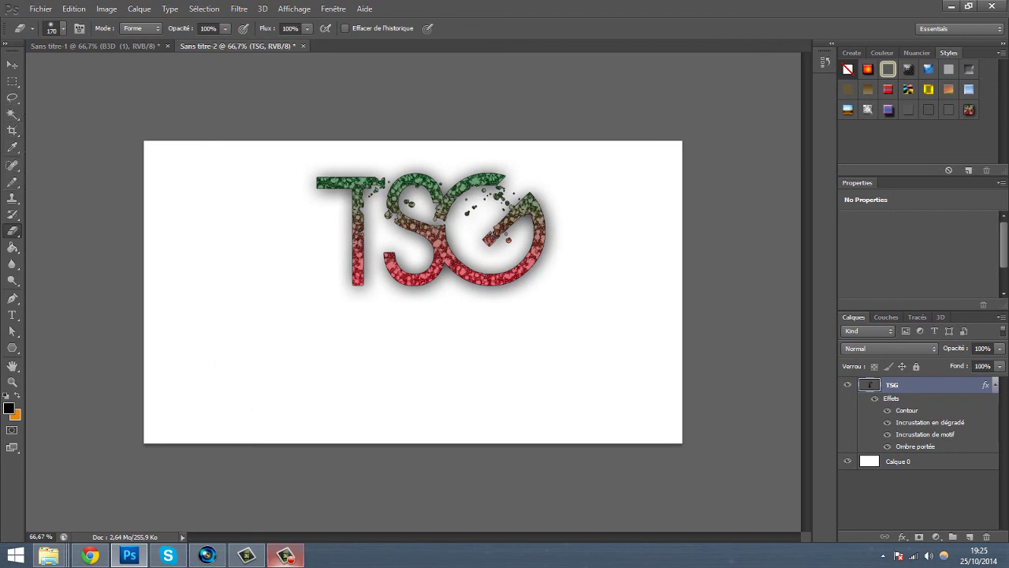
{"action": "left_click", "coordinate": [285, 555]}
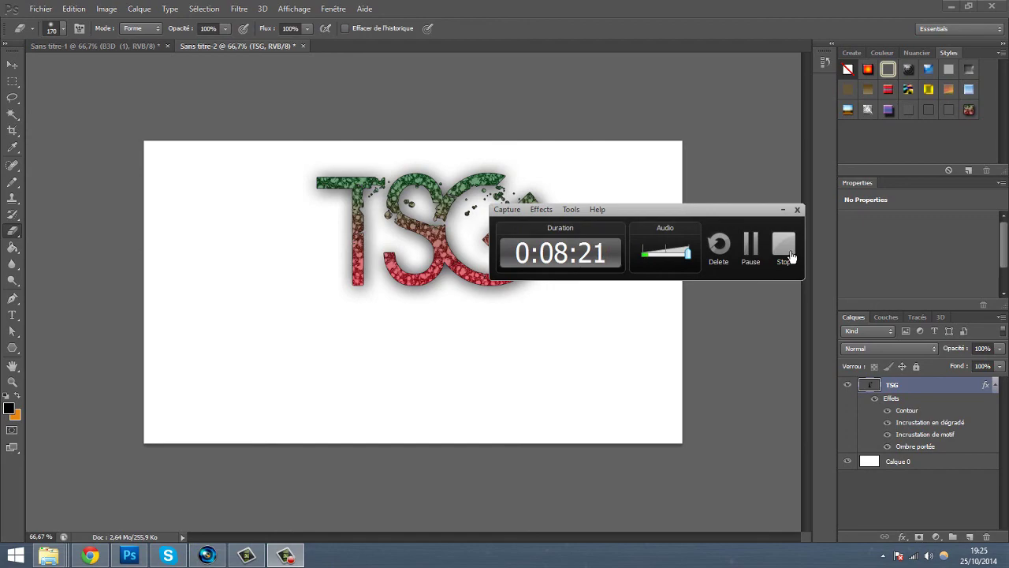